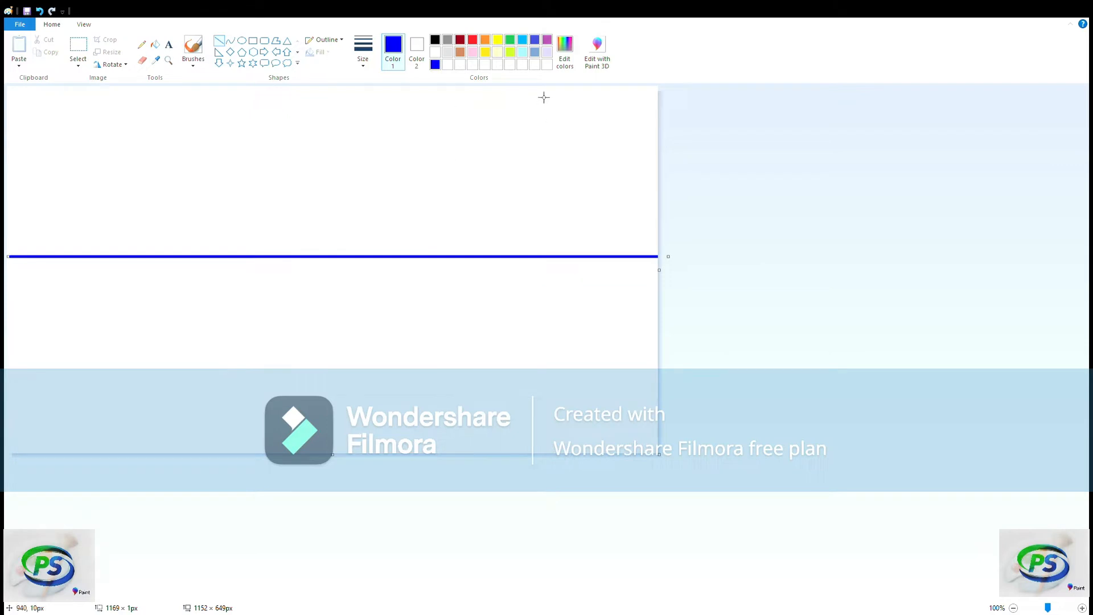
# - Draw two descending diagonal lines above the horizontal line, a turquoise one about 532 × 212 px and another about 580 × 302 px to its left
pyautogui.moveTo(391, 86)
pyautogui.mouseDown()
pyautogui.moveTo(655, 212)
pyautogui.moveTo(694, 208)
pyautogui.mouseUp()
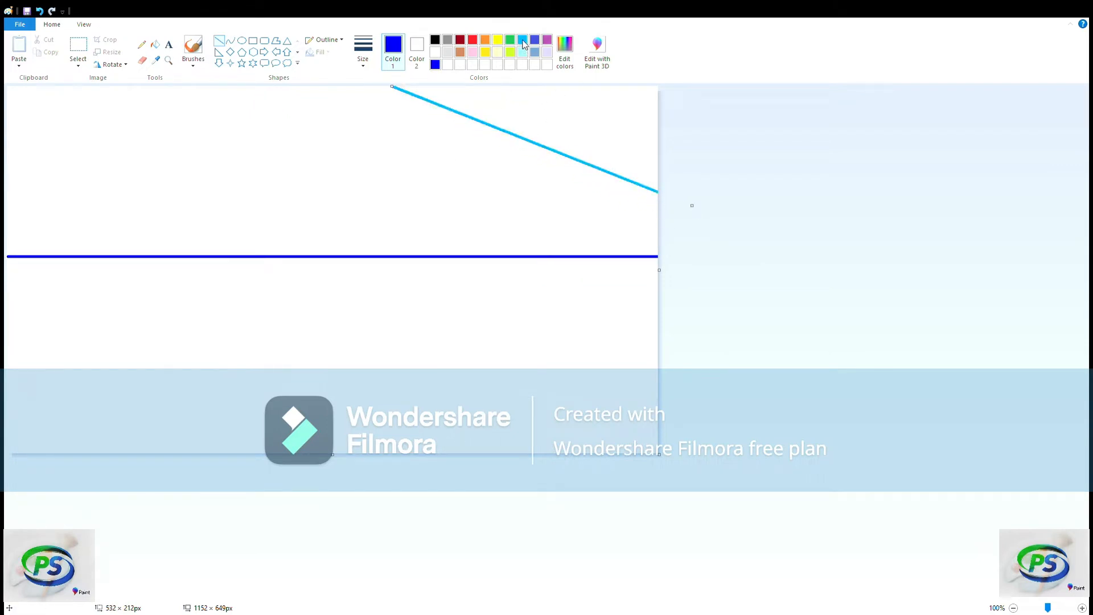
pyautogui.click(522, 41)
pyautogui.moveTo(136, 87); pyautogui.dragTo(465, 258)
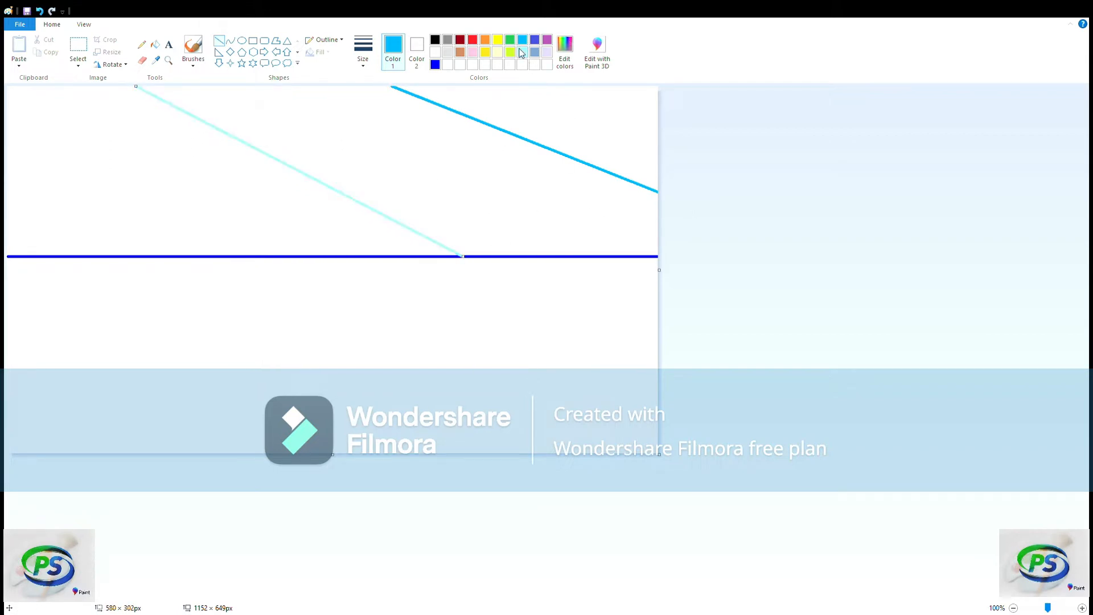
# - Fill the three areas above the horizontal line with blue in the upper-right corner, turquoise in the middle and pale turquoise on the left
pyautogui.click(154, 46)
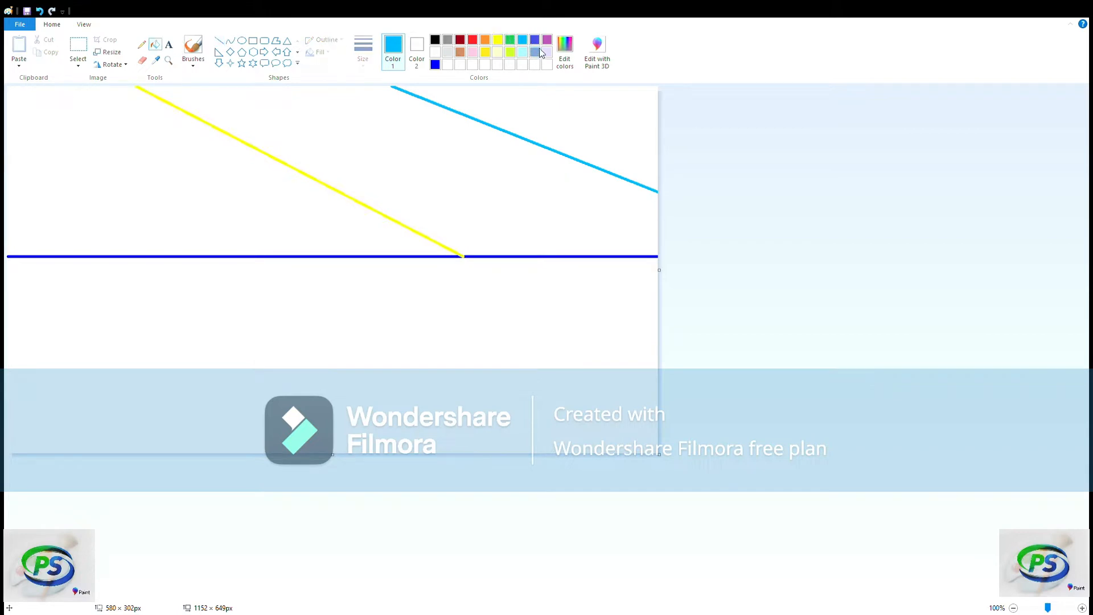
pyautogui.click(435, 65)
pyautogui.click(546, 118)
pyautogui.click(522, 39)
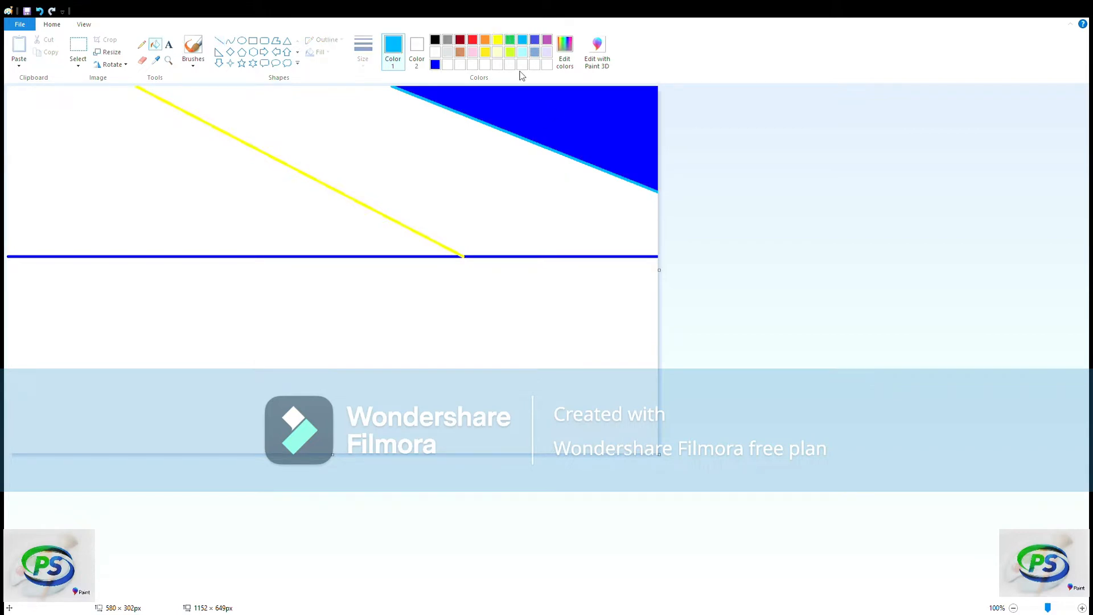
pyautogui.click(483, 162)
pyautogui.click(524, 53)
pyautogui.click(315, 193)
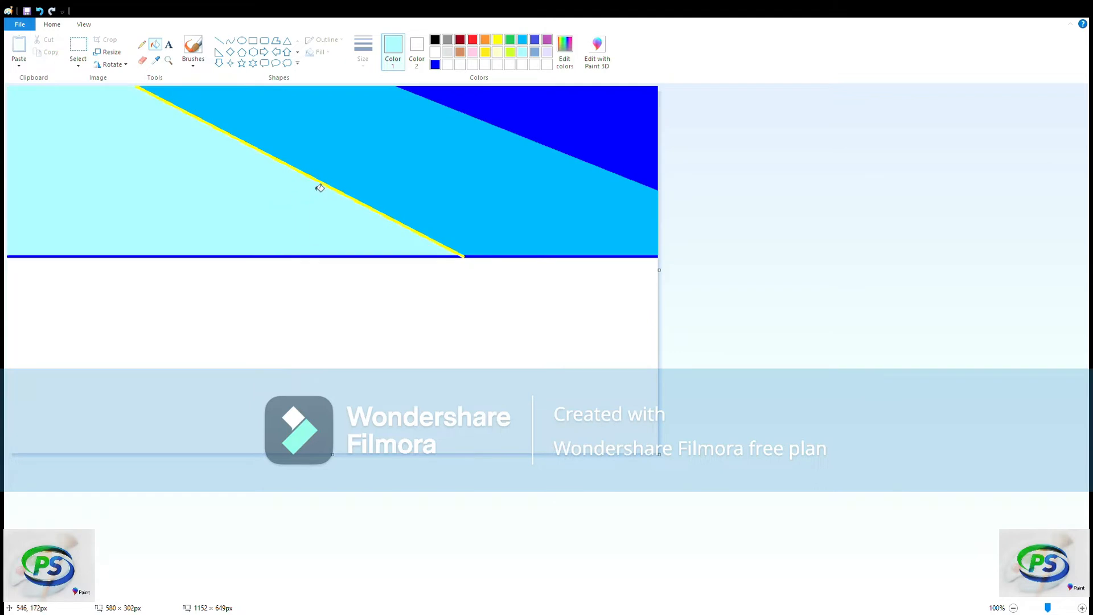
# - Recolor the horizontal dividing line pale turquoise, undoing the fill that spreads over the lower half
pyautogui.click(275, 257)
pyautogui.click(505, 259)
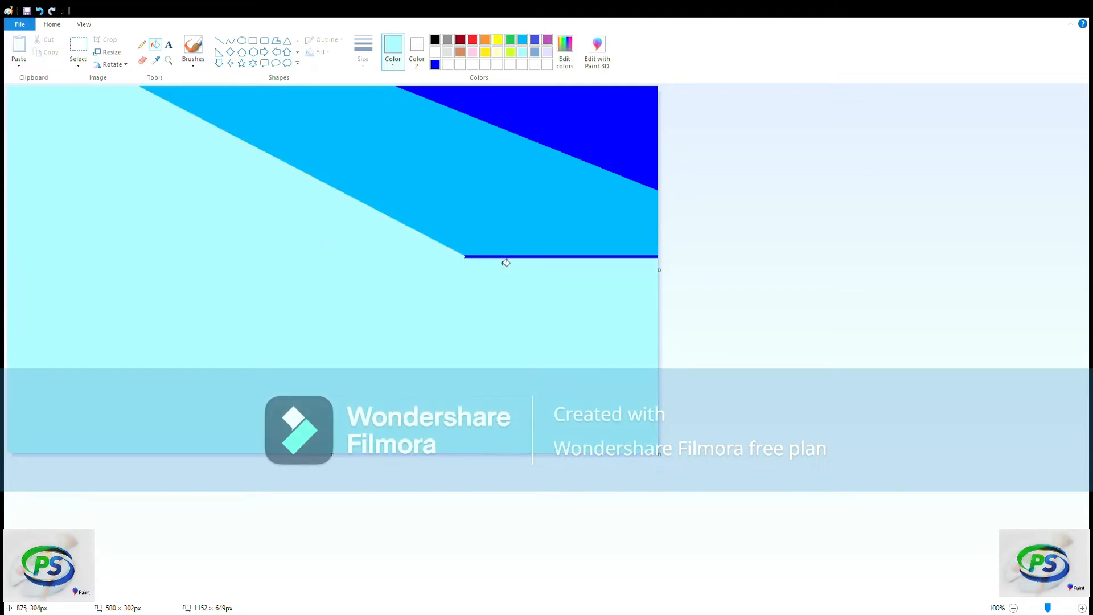
pyautogui.click(39, 11)
pyautogui.click(480, 257)
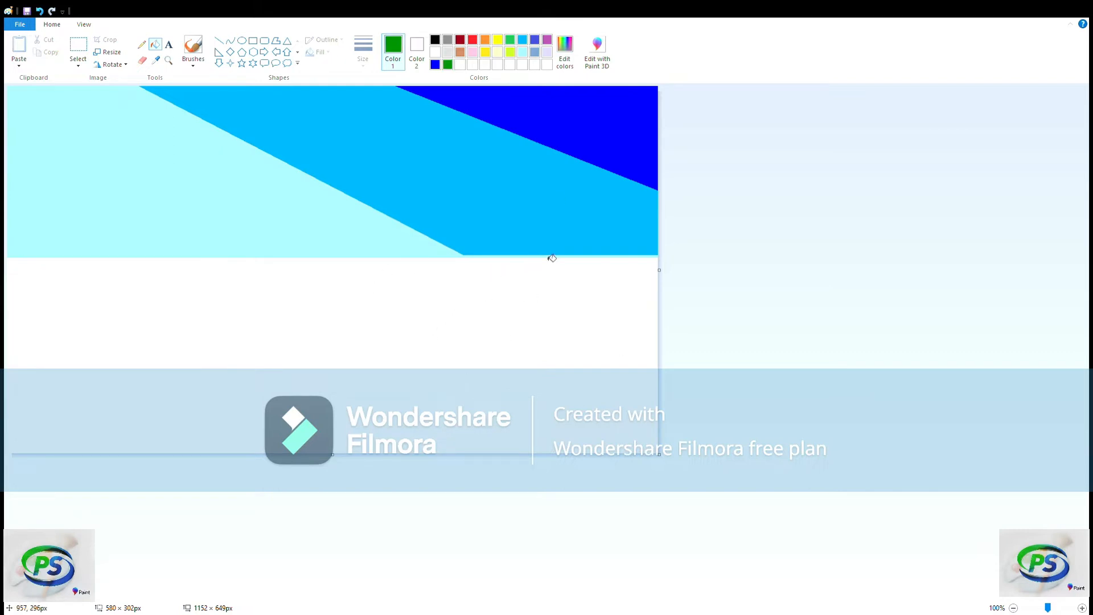
# - Draw two green diagonal lines across the white lower half, sloping down to the left, about 832 × 346 px and 489 × 173 px
pyautogui.click(218, 40)
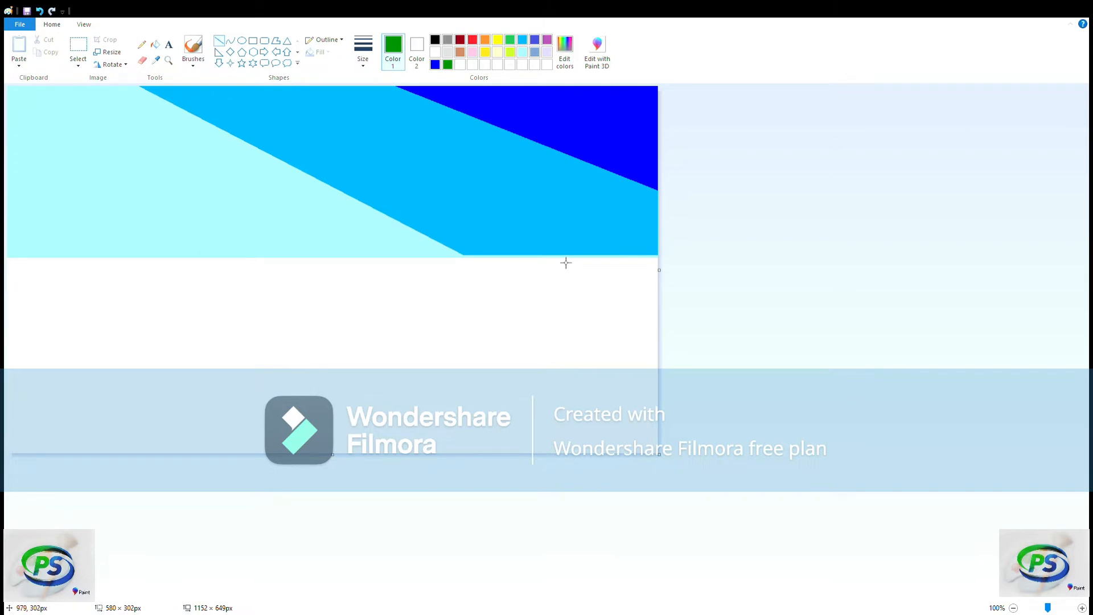
pyautogui.moveTo(563, 258); pyautogui.dragTo(91, 451)
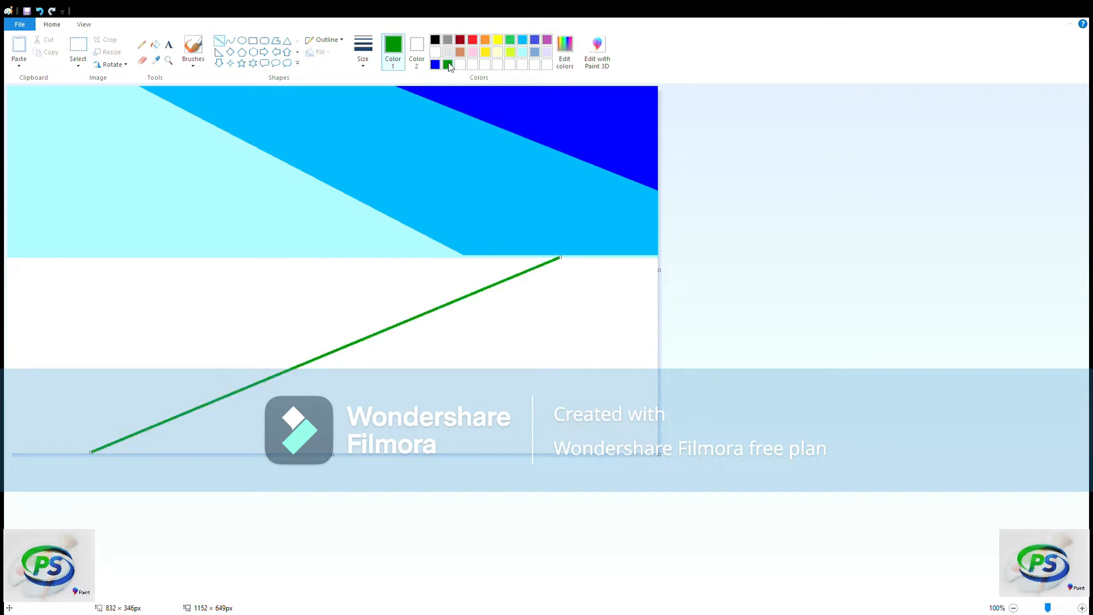
pyautogui.click(510, 39)
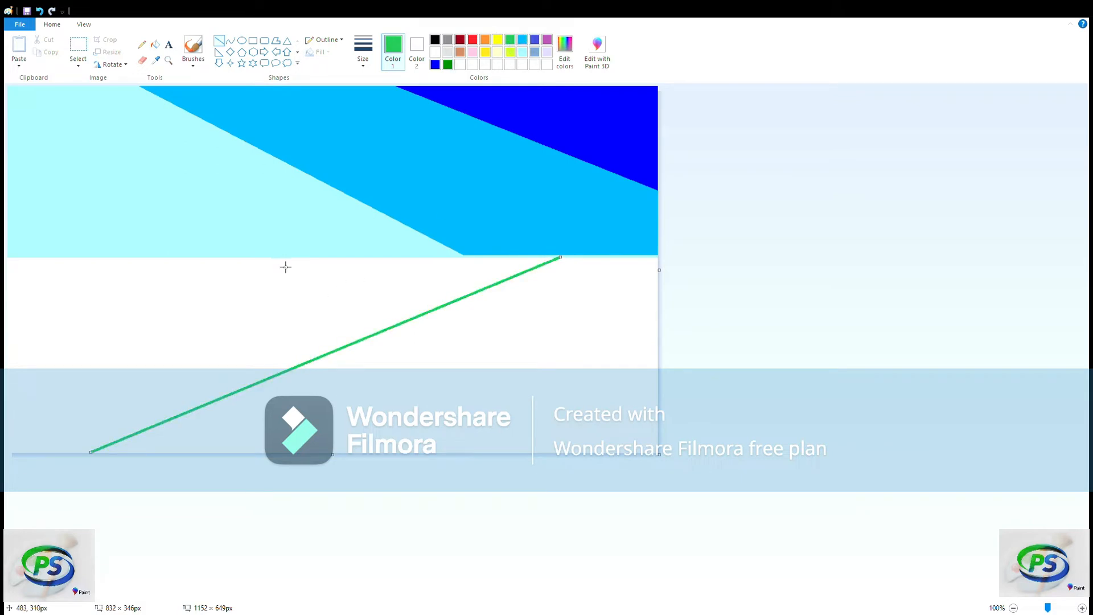
pyautogui.moveTo(281, 258); pyautogui.dragTo(8, 360)
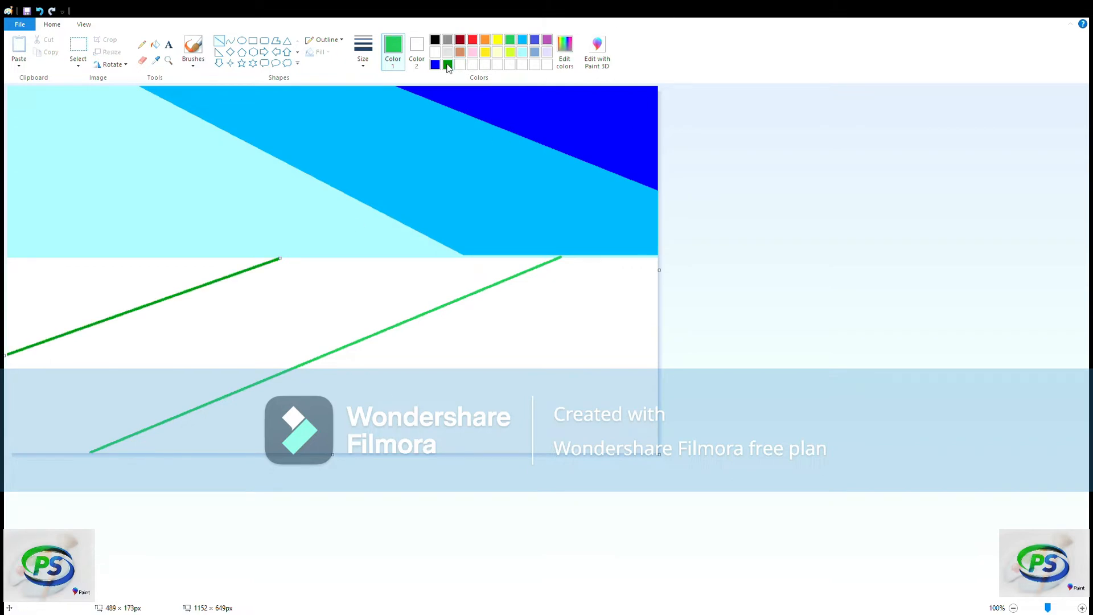
# - Fill the band between the two green diagonals dark green and the corner area to its left lighter green
pyautogui.click(447, 64)
pyautogui.click(155, 45)
pyautogui.click(342, 300)
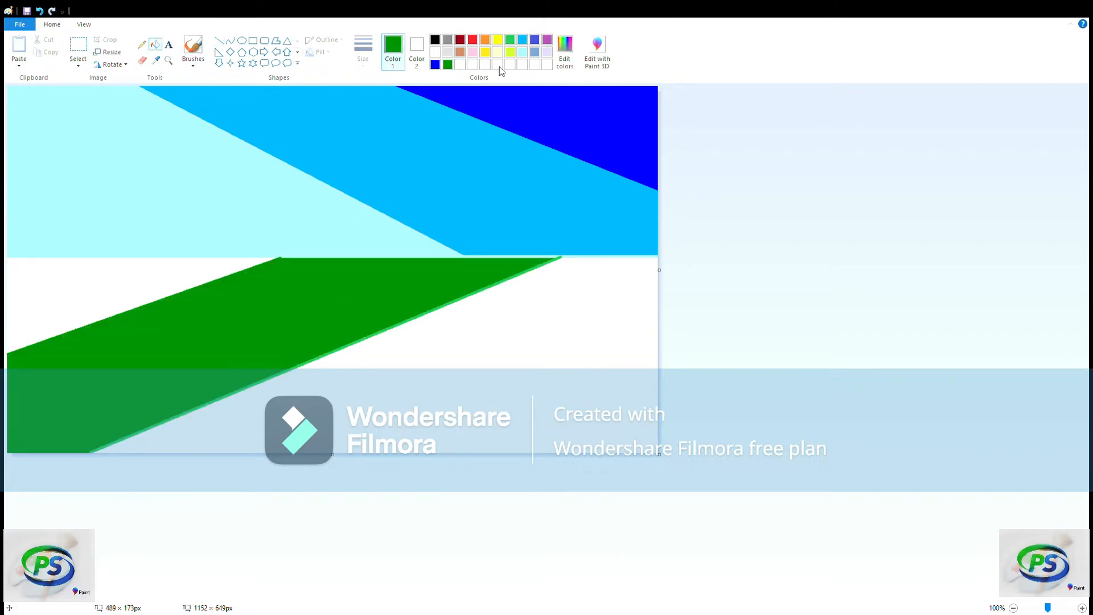
pyautogui.click(512, 42)
pyautogui.click(223, 264)
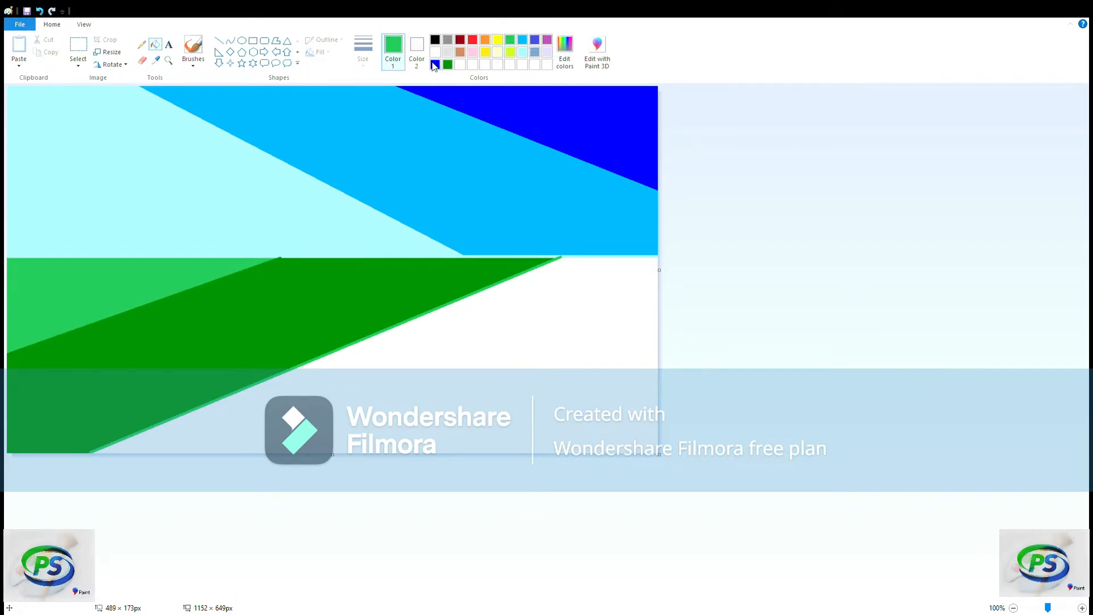
# - Draw a diagonal line about 415 × 256 px across the lower-right corner of the canvas and fill that corner turquoise
pyautogui.click(434, 64)
pyautogui.click(218, 41)
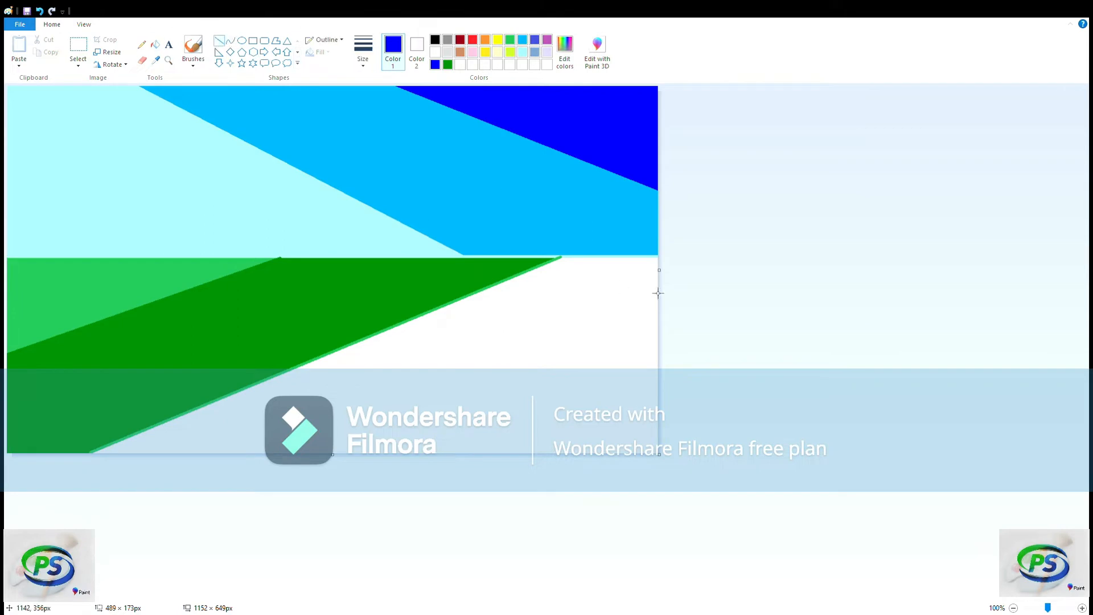
pyautogui.moveTo(663, 317); pyautogui.dragTo(429, 461)
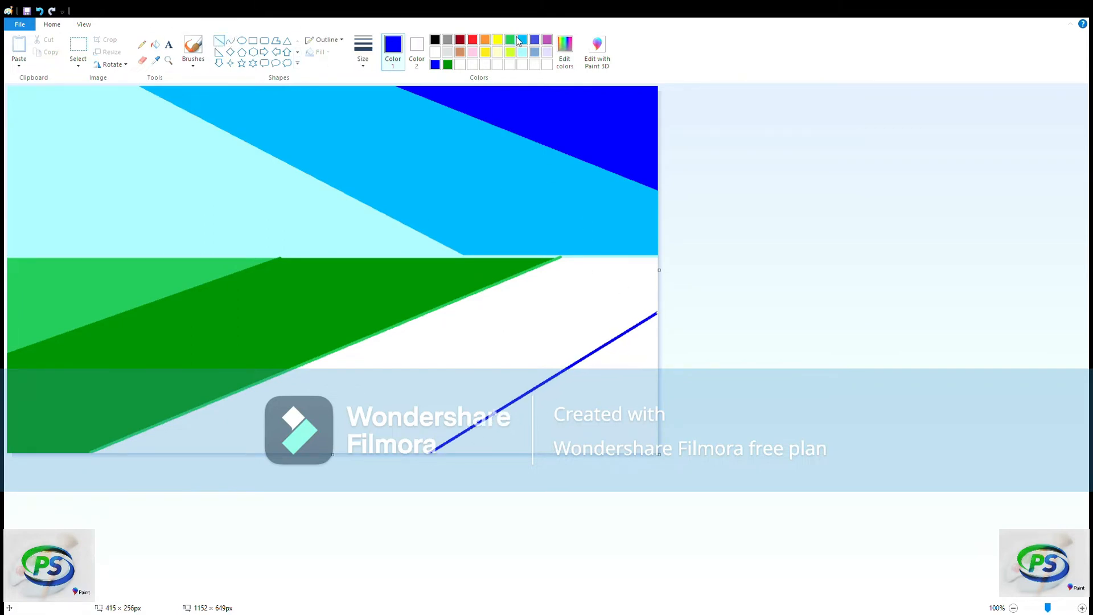
pyautogui.click(521, 40)
pyautogui.click(154, 44)
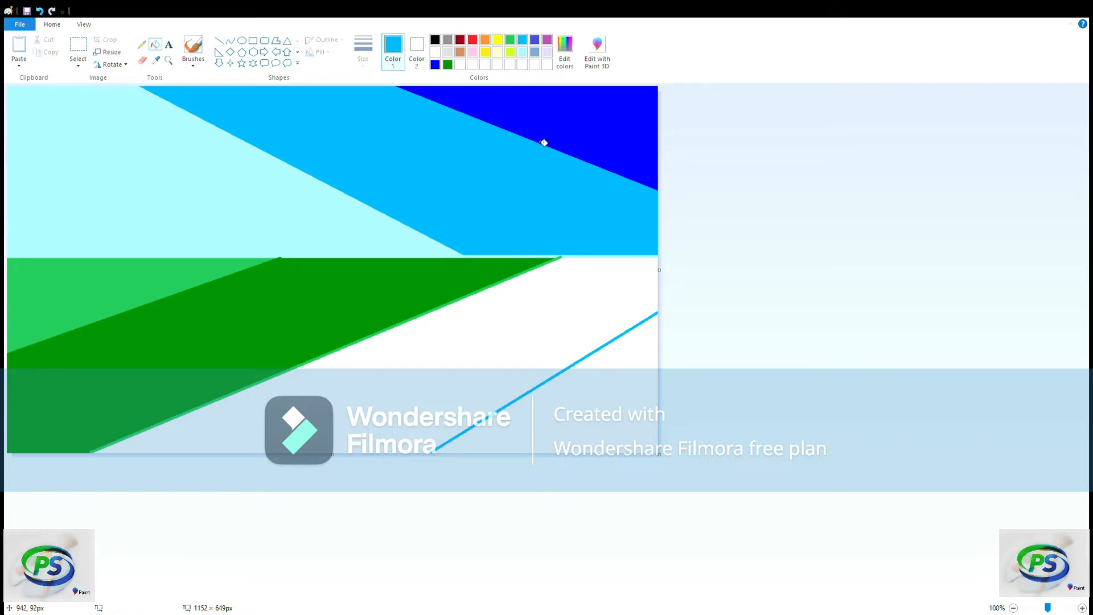
pyautogui.click(643, 359)
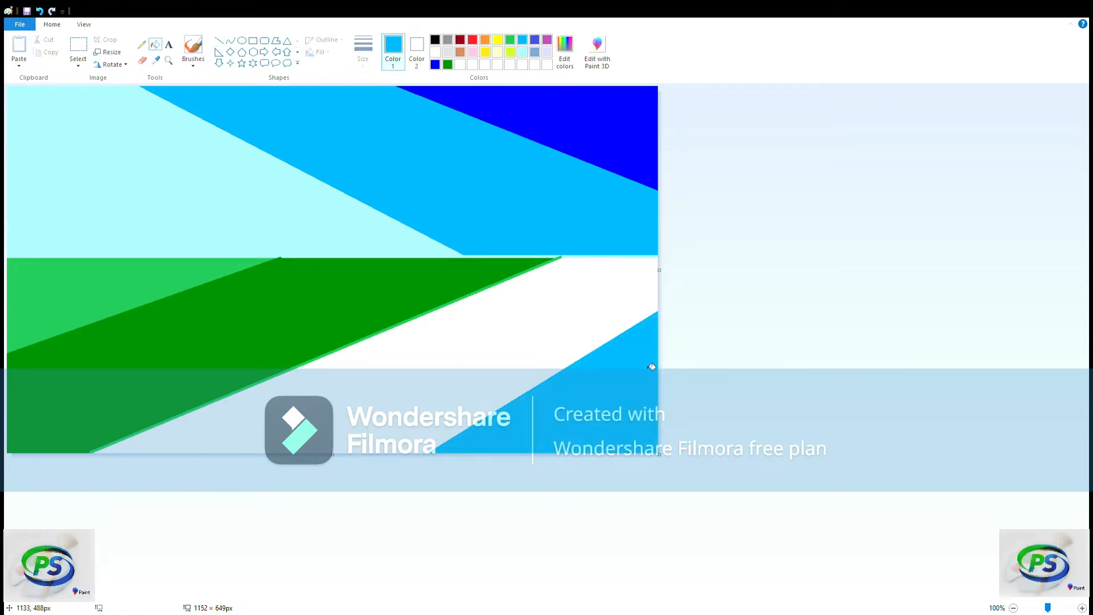
# - Fill the remaining white band in the lower half and the green line bordering it with pale turquoise
pyautogui.click(521, 52)
pyautogui.click(510, 322)
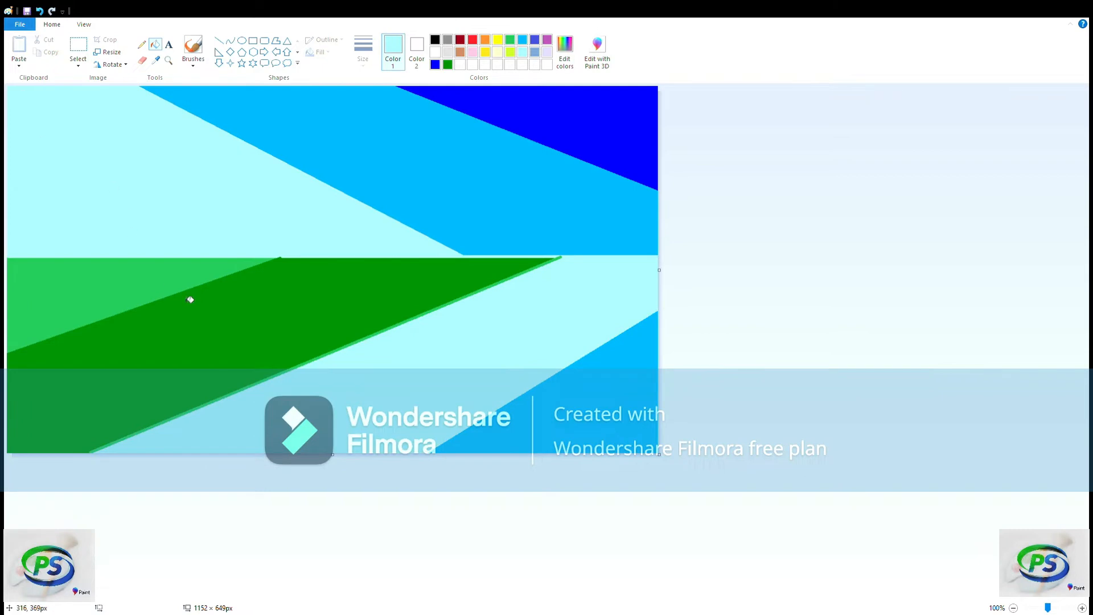
pyautogui.click(343, 351)
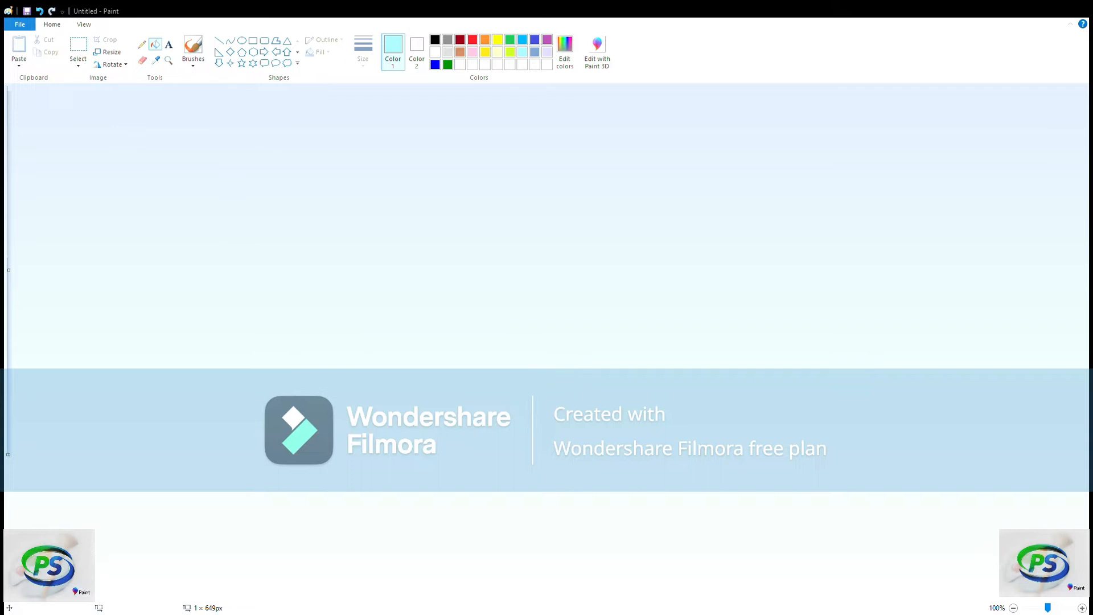
# - Squeeze the image to 1 px wide and stretch it back to 1152 px, and flip the green lower half vertically
pyautogui.click(97, 266)
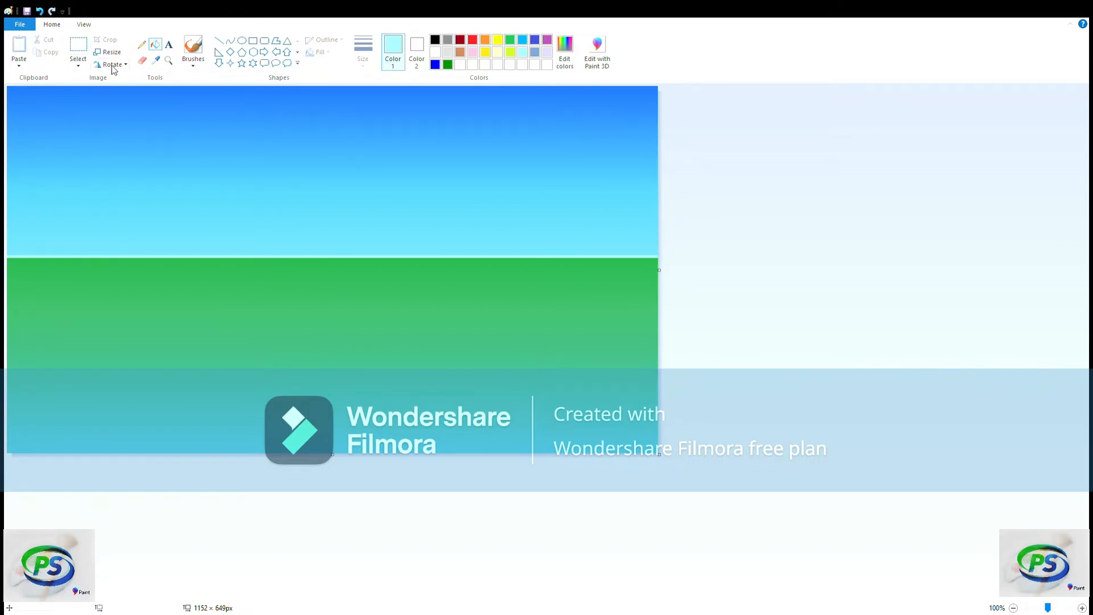
pyautogui.click(78, 45)
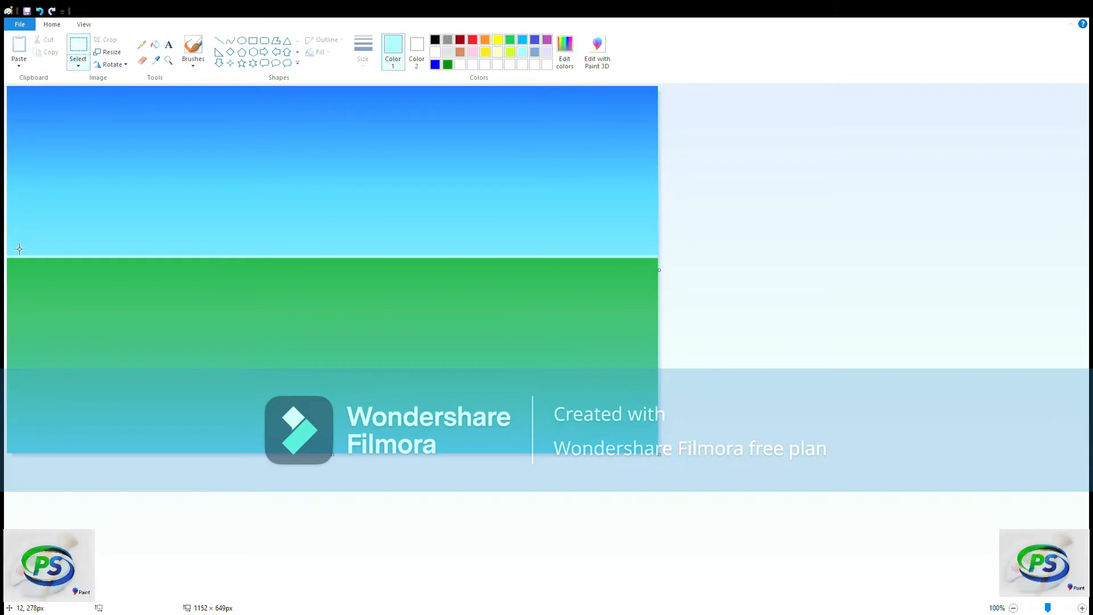
pyautogui.moveTo(7, 259); pyautogui.dragTo(757, 455)
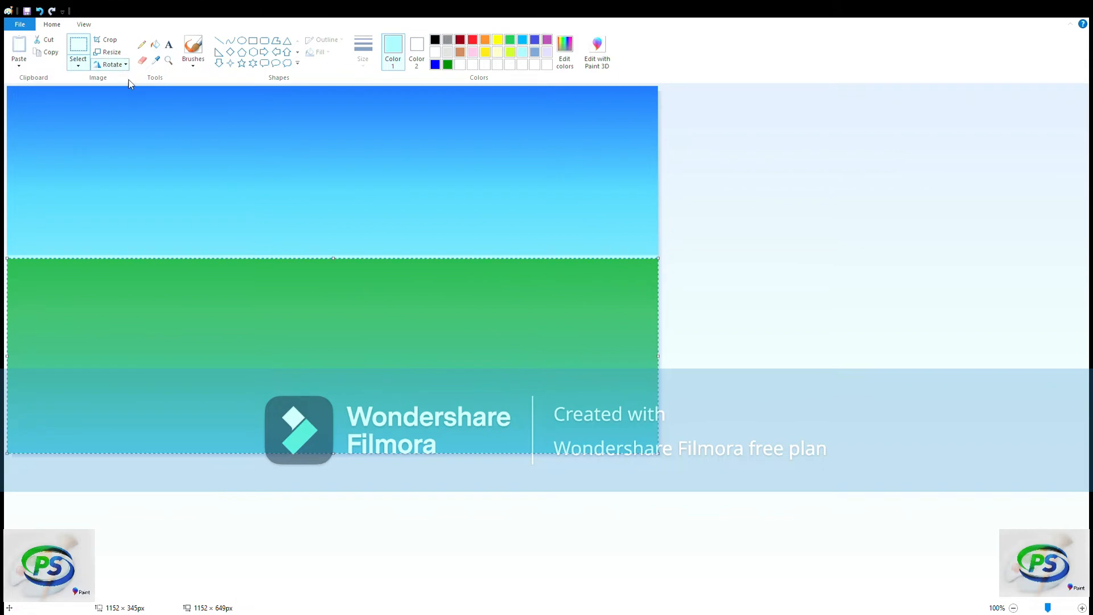
pyautogui.click(134, 104)
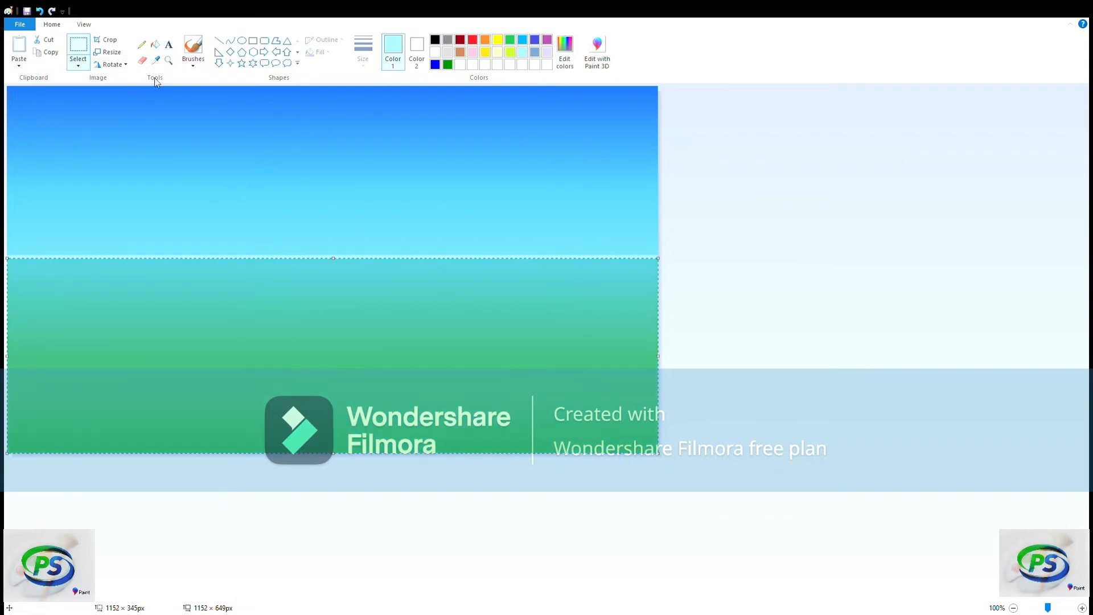
pyautogui.click(664, 238)
# - Draw a black horizontal line across the full canvas width where the sky meets the water
pyautogui.click(436, 41)
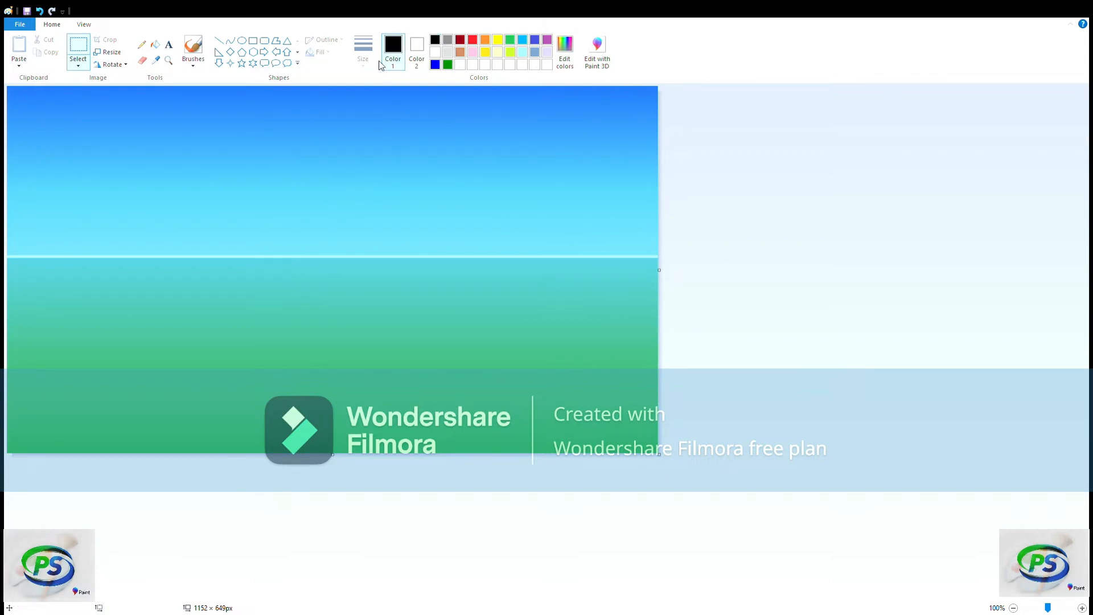
pyautogui.click(142, 44)
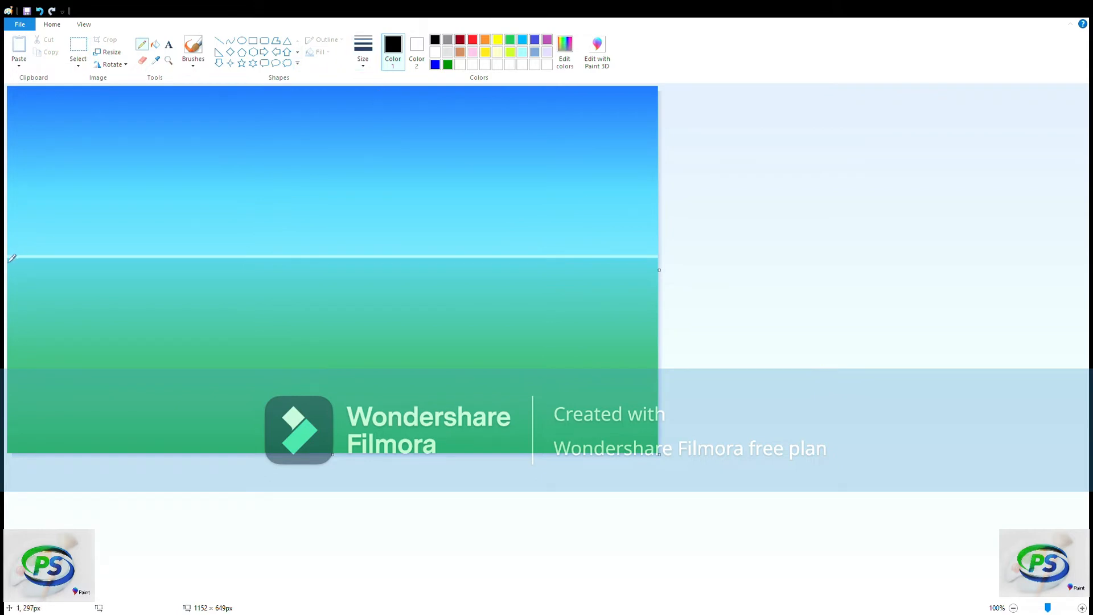
pyautogui.click(222, 43)
pyautogui.moveTo(14, 263); pyautogui.dragTo(663, 259)
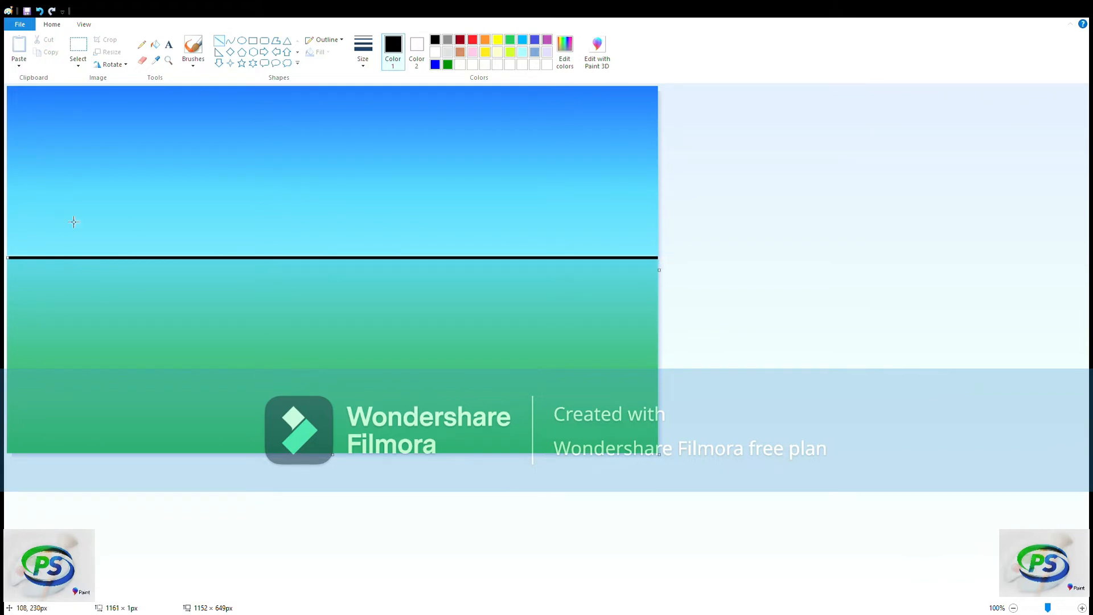
# - Brush a black mountain ridge outline above the horizon across the whole canvas, with a low left peak and a taller right one
pyautogui.click(142, 45)
pyautogui.click(194, 49)
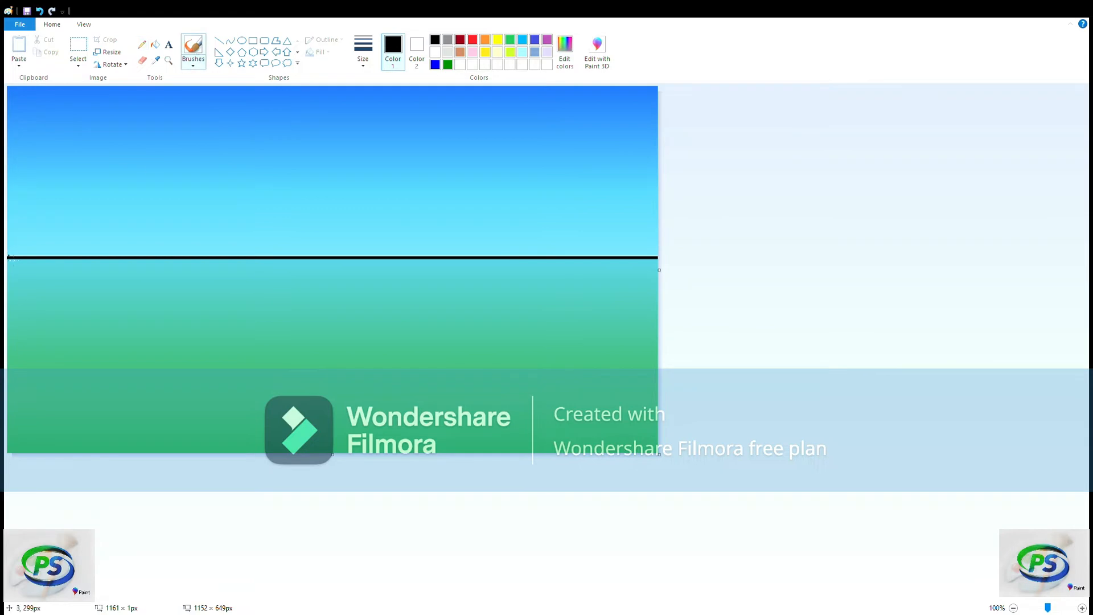
pyautogui.moveTo(14, 263); pyautogui.dragTo(13, 262)
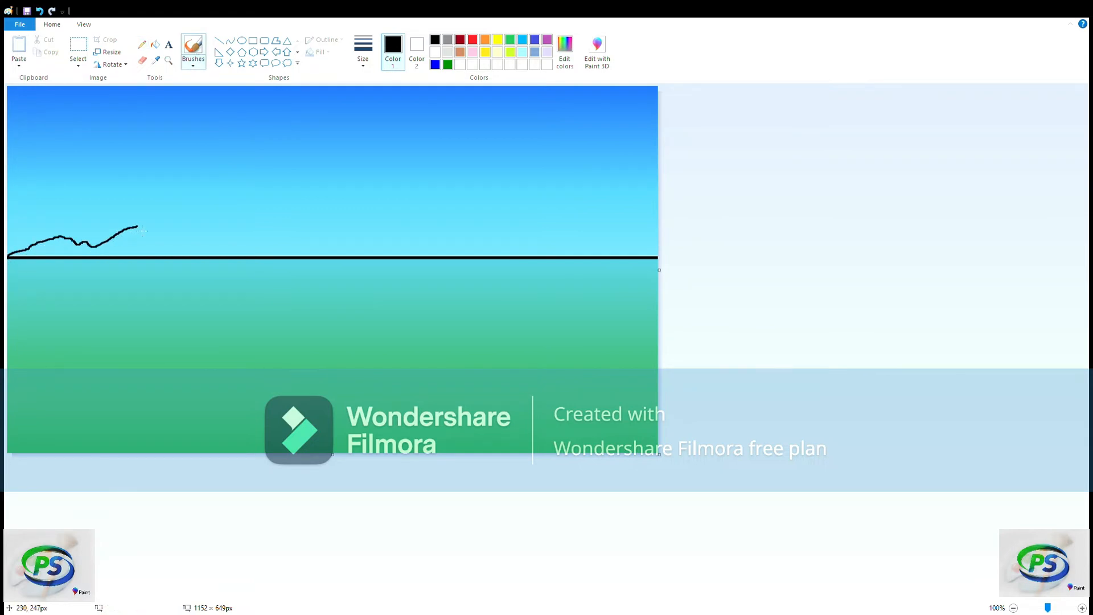
pyautogui.moveTo(181, 222)
pyautogui.mouseDown()
pyautogui.moveTo(326, 247)
pyautogui.moveTo(492, 193)
pyautogui.moveTo(565, 187)
pyautogui.moveTo(706, 222)
pyautogui.mouseUp()
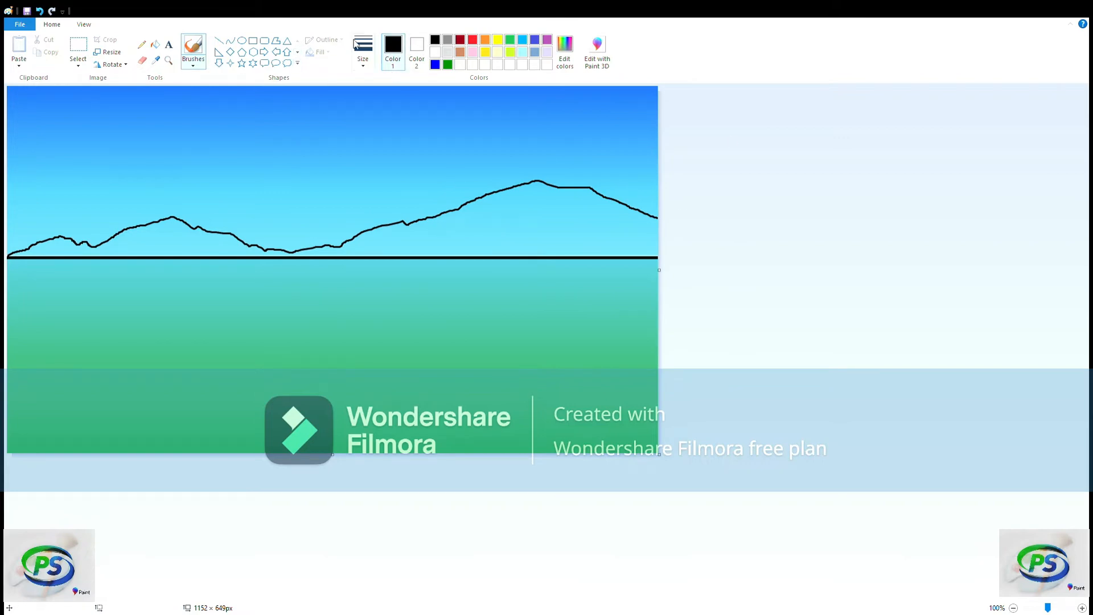
# - Paint the area between the ridge outline and the horizon line solid black with a thicker brush
pyautogui.moveTo(475, 249)
pyautogui.mouseDown()
pyautogui.moveTo(592, 245)
pyautogui.moveTo(586, 257)
pyautogui.moveTo(494, 229)
pyautogui.moveTo(431, 242)
pyautogui.moveTo(589, 255)
pyautogui.moveTo(556, 210)
pyautogui.moveTo(349, 248)
pyautogui.moveTo(512, 259)
pyautogui.moveTo(483, 261)
pyautogui.moveTo(491, 214)
pyautogui.moveTo(368, 244)
pyautogui.moveTo(451, 223)
pyautogui.moveTo(436, 235)
pyautogui.moveTo(538, 194)
pyautogui.moveTo(610, 250)
pyautogui.moveTo(662, 246)
pyautogui.moveTo(661, 227)
pyautogui.moveTo(551, 203)
pyautogui.mouseUp()
pyautogui.moveTo(127, 245)
pyautogui.mouseDown()
pyautogui.moveTo(247, 263)
pyautogui.moveTo(138, 234)
pyautogui.moveTo(173, 228)
pyautogui.moveTo(232, 251)
pyautogui.moveTo(330, 253)
pyautogui.moveTo(14, 259)
pyautogui.moveTo(70, 249)
pyautogui.moveTo(324, 254)
pyautogui.mouseUp()
pyautogui.moveTo(63, 248)
pyautogui.mouseDown()
pyautogui.moveTo(520, 226)
pyautogui.moveTo(301, 259)
pyautogui.mouseUp()
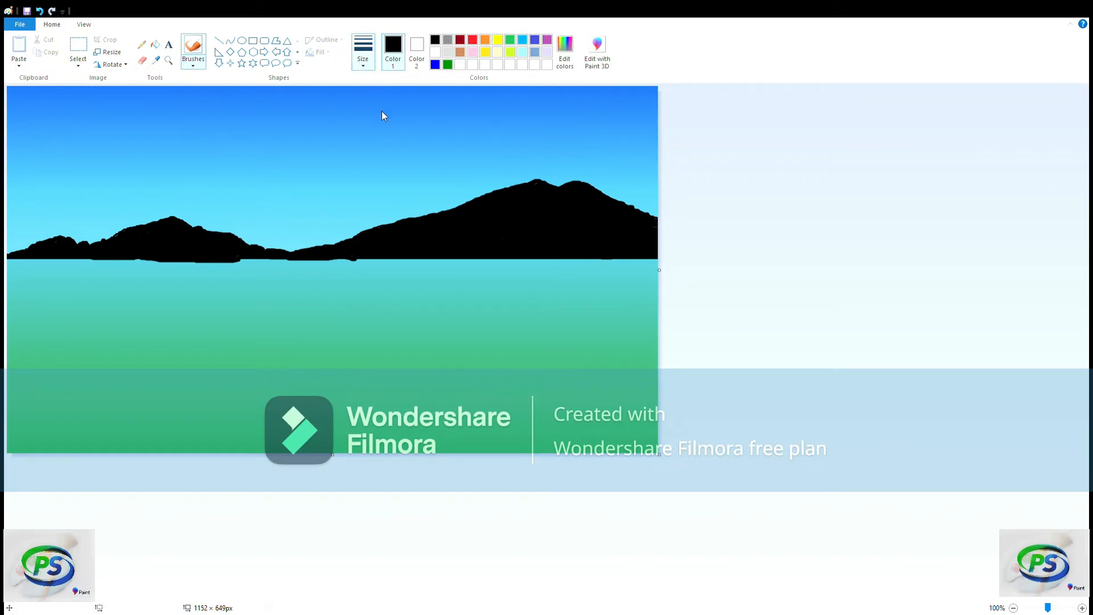
# - Roughen the shoreline along the base of the mountains with textured black brush strokes across the full width
pyautogui.moveTo(10, 261); pyautogui.dragTo(21, 261)
pyautogui.moveTo(15, 261); pyautogui.dragTo(671, 267)
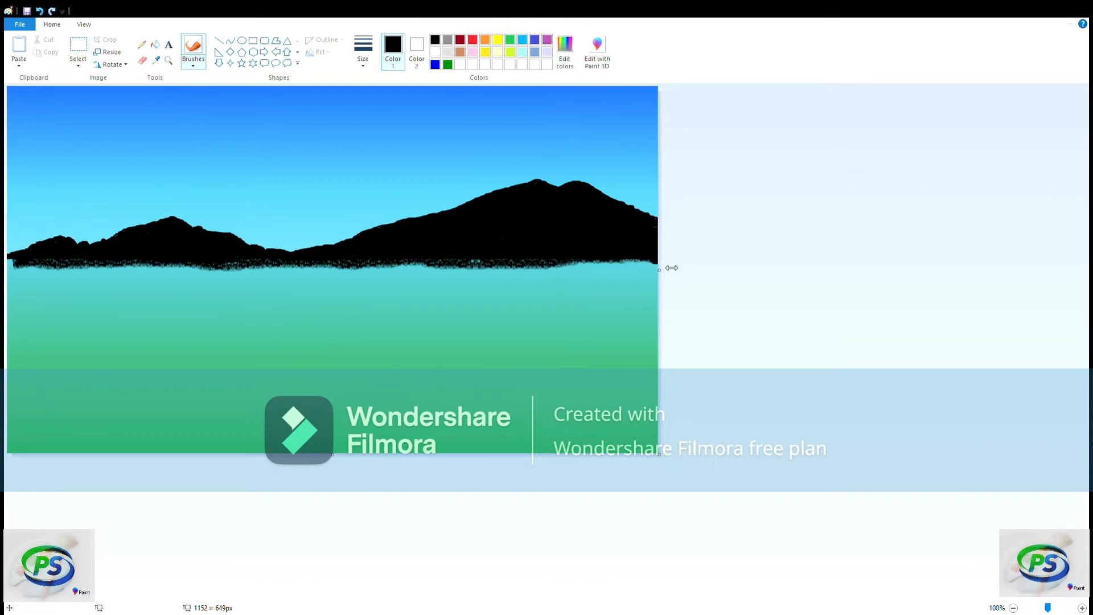
pyautogui.moveTo(17, 264)
pyautogui.mouseDown()
pyautogui.moveTo(379, 266)
pyautogui.moveTo(9, 273)
pyautogui.moveTo(24, 260)
pyautogui.moveTo(671, 264)
pyautogui.moveTo(528, 261)
pyautogui.mouseUp()
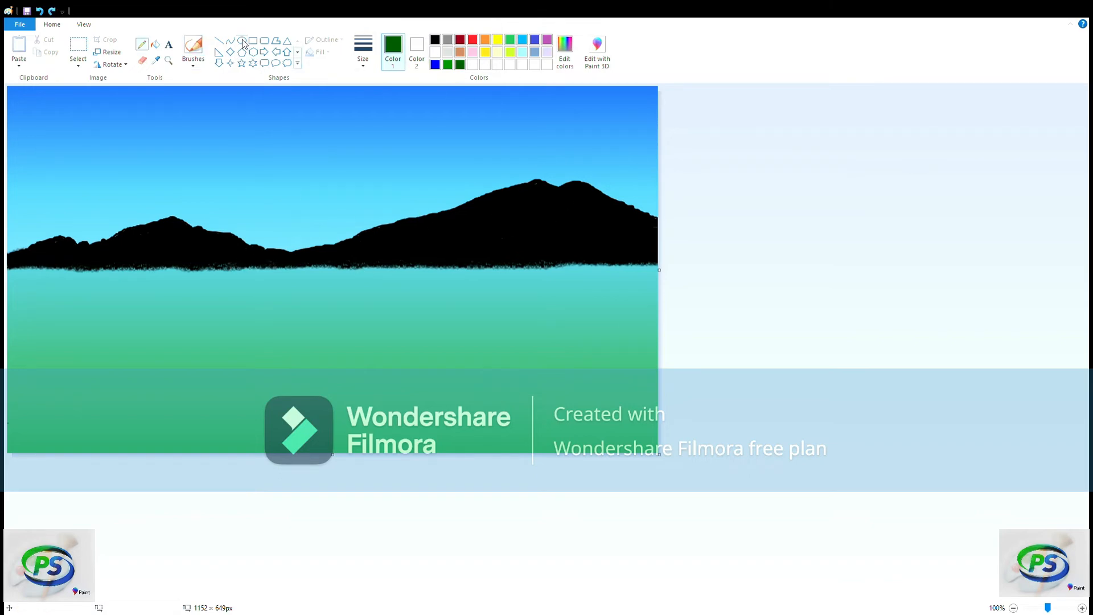
# - Draw a white circle about 49 × 48 px in the sky between the two mountains and paint it solid white
pyautogui.click(242, 40)
pyautogui.click(434, 52)
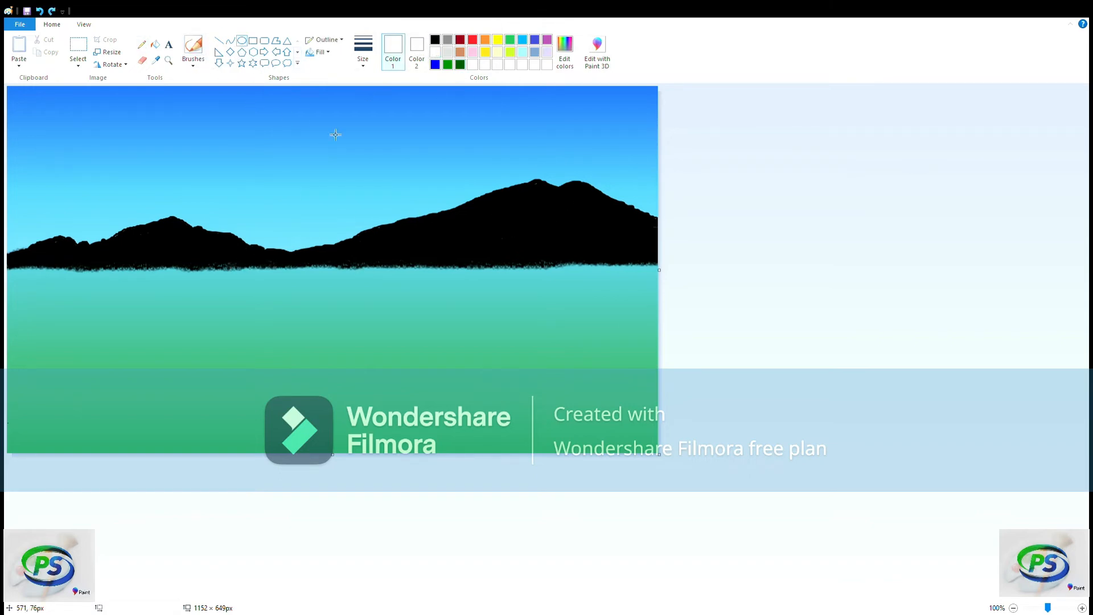
pyautogui.moveTo(278, 198); pyautogui.dragTo(306, 226)
pyautogui.click(142, 44)
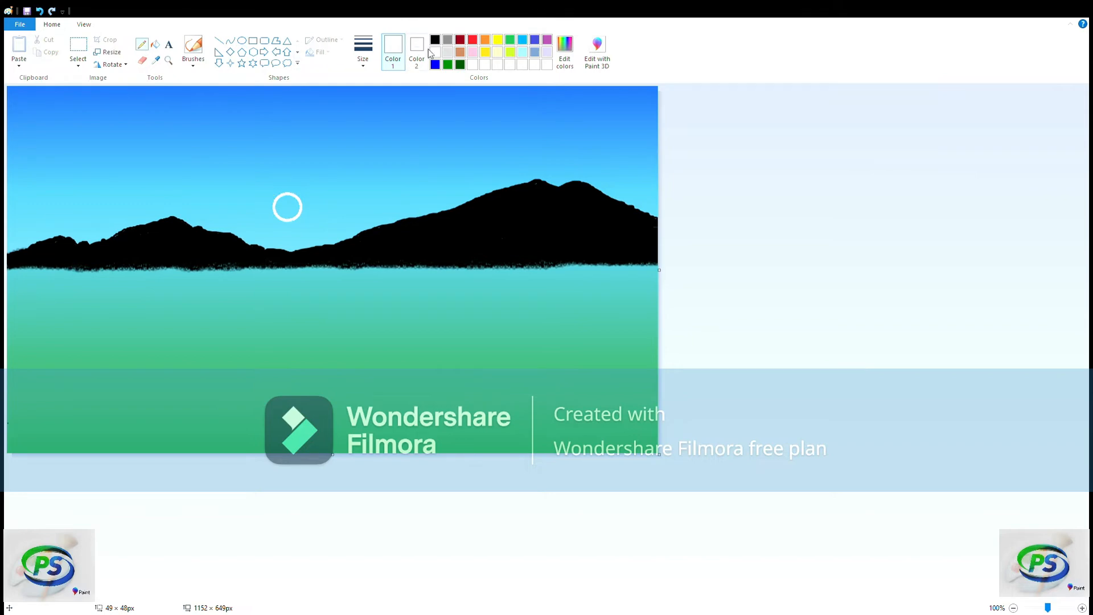
pyautogui.moveTo(287, 206); pyautogui.dragTo(298, 214)
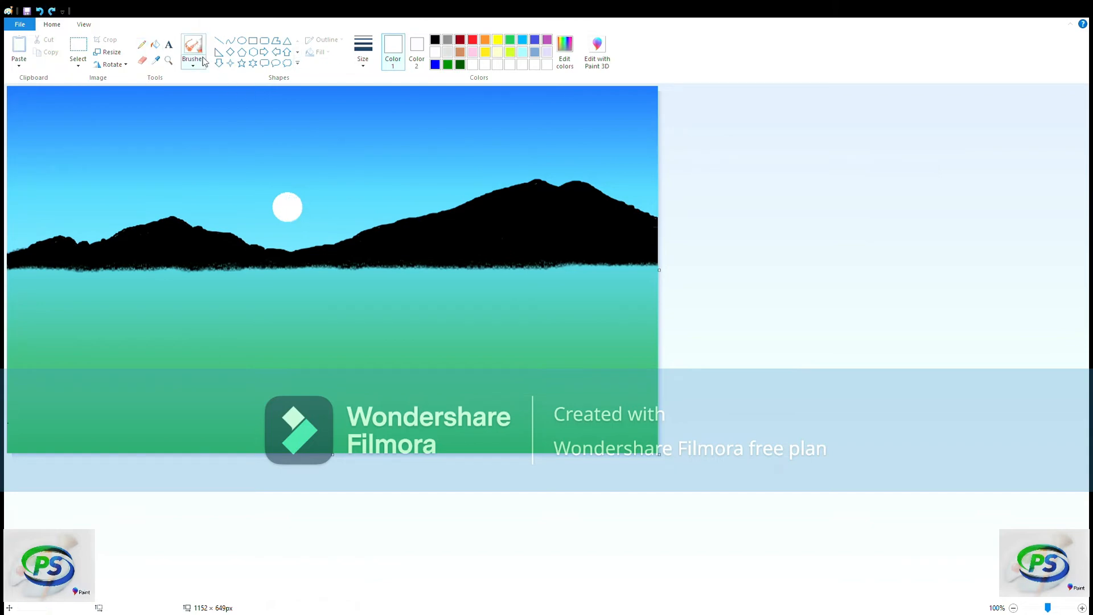
# - Brush a white light reflection on the water below the sun, with a bright vertical core and broken horizontal strokes on both sides
pyautogui.moveTo(290, 272)
pyautogui.mouseDown()
pyautogui.moveTo(301, 313)
pyautogui.moveTo(293, 348)
pyautogui.mouseUp()
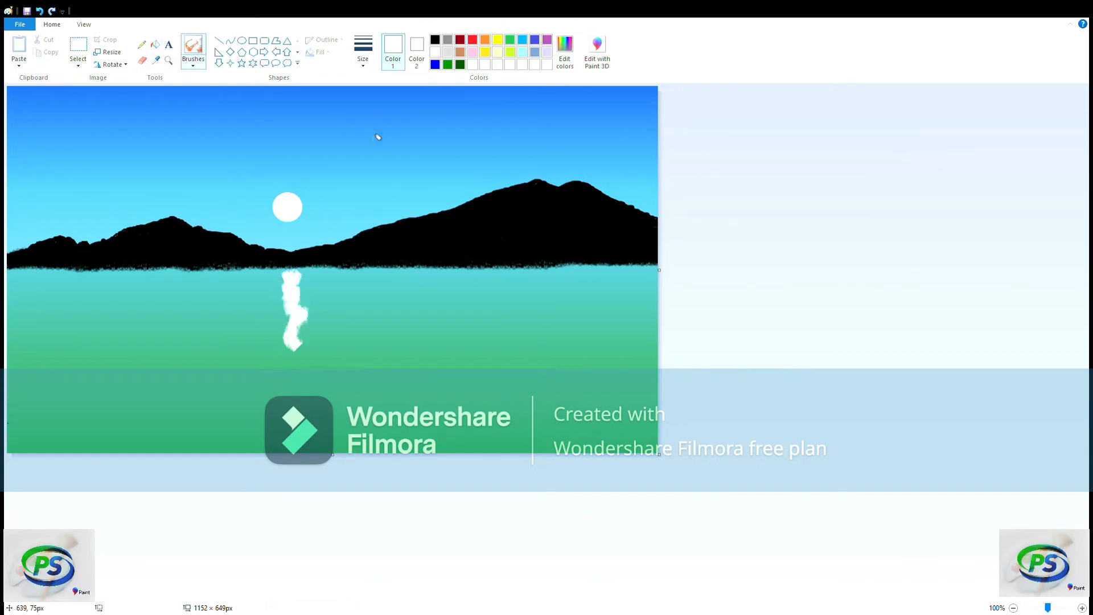
pyautogui.moveTo(306, 281)
pyautogui.mouseDown()
pyautogui.moveTo(310, 293)
pyautogui.moveTo(265, 318)
pyautogui.moveTo(282, 316)
pyautogui.moveTo(267, 333)
pyautogui.moveTo(276, 356)
pyautogui.mouseUp()
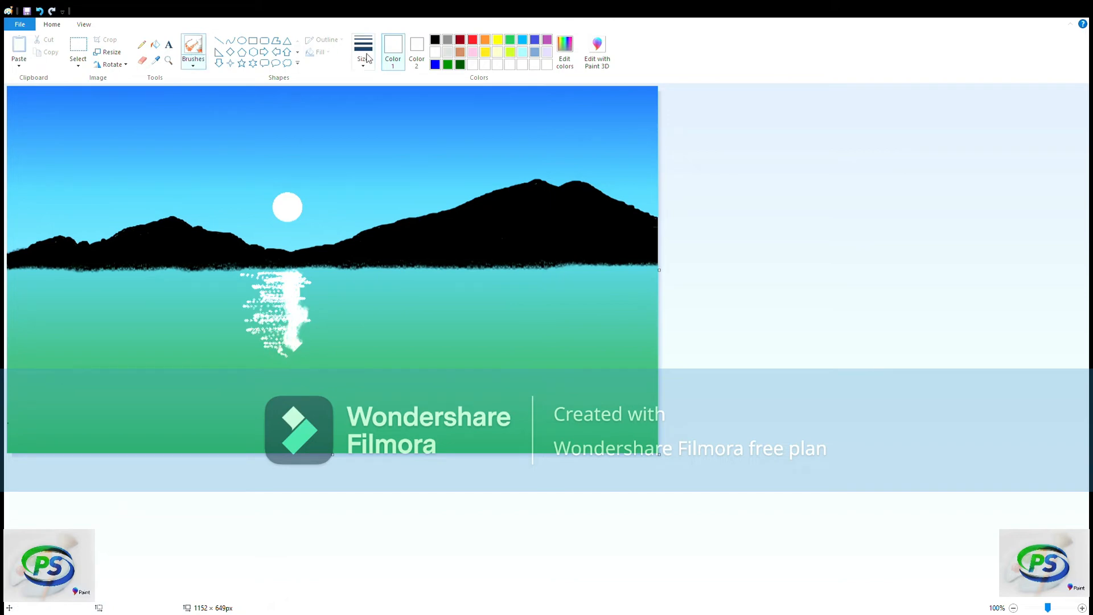
pyautogui.moveTo(265, 310)
pyautogui.mouseDown()
pyautogui.moveTo(333, 310)
pyautogui.moveTo(336, 329)
pyautogui.moveTo(308, 339)
pyautogui.moveTo(319, 336)
pyautogui.moveTo(310, 282)
pyautogui.moveTo(302, 356)
pyautogui.moveTo(316, 367)
pyautogui.moveTo(282, 318)
pyautogui.moveTo(302, 362)
pyautogui.moveTo(256, 364)
pyautogui.moveTo(349, 347)
pyautogui.moveTo(205, 365)
pyautogui.moveTo(234, 355)
pyautogui.moveTo(353, 365)
pyautogui.moveTo(243, 398)
pyautogui.mouseUp()
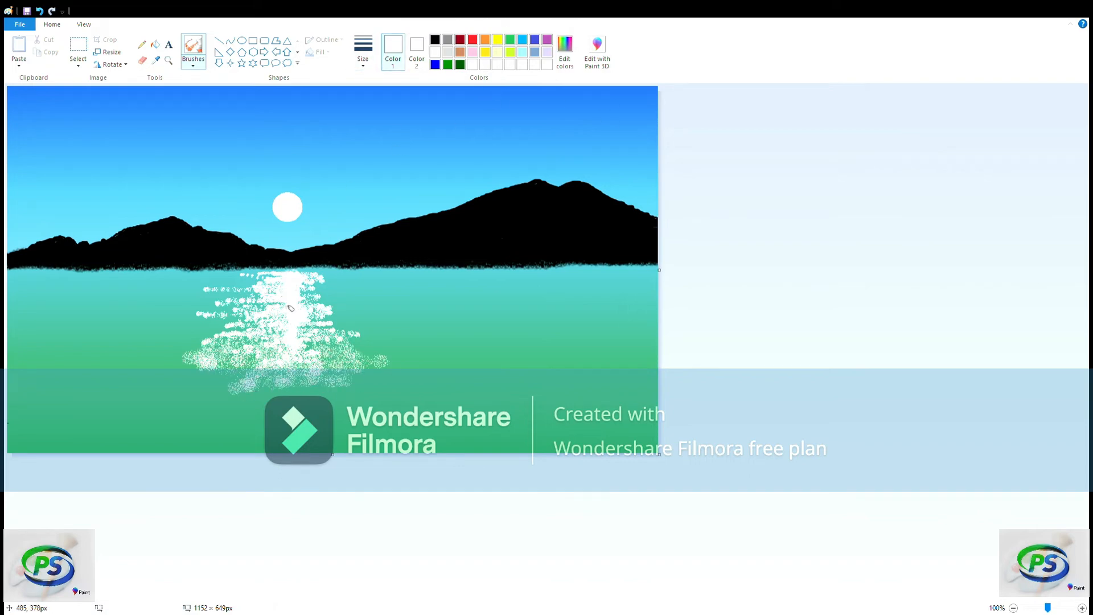
pyautogui.moveTo(245, 356)
pyautogui.mouseDown()
pyautogui.moveTo(329, 371)
pyautogui.moveTo(300, 325)
pyautogui.moveTo(312, 280)
pyautogui.moveTo(333, 296)
pyautogui.moveTo(357, 287)
pyautogui.moveTo(347, 307)
pyautogui.moveTo(397, 361)
pyautogui.moveTo(354, 365)
pyautogui.mouseUp()
pyautogui.moveTo(374, 371); pyautogui.dragTo(347, 380)
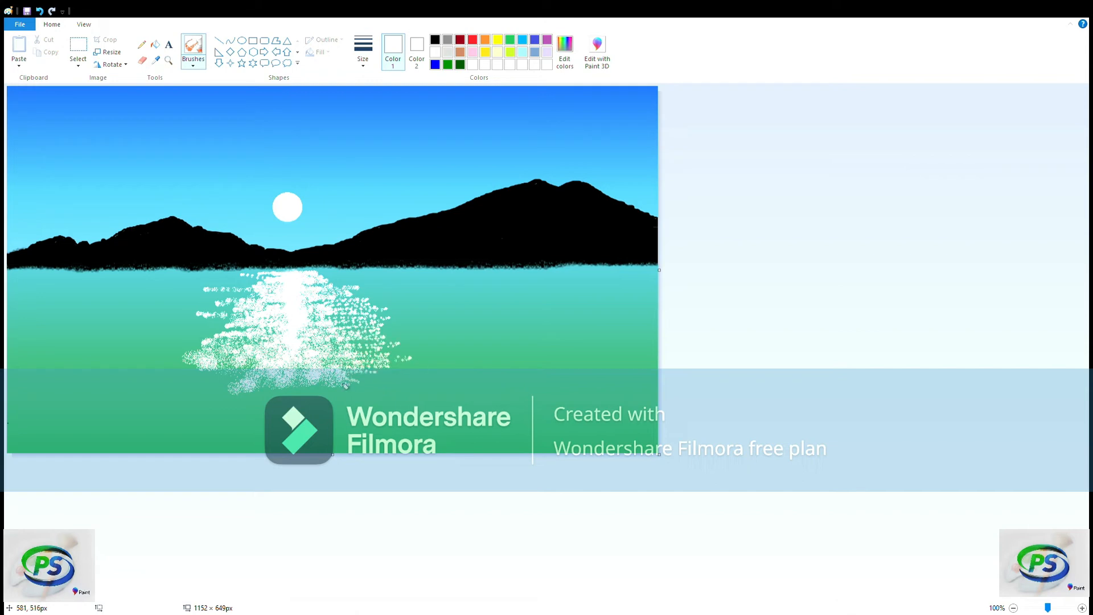
# - Thicken and widen the white reflection with more textured strokes, from the shoreline down toward the bottom edge of the canvas
pyautogui.moveTo(256, 285)
pyautogui.mouseDown()
pyautogui.moveTo(273, 301)
pyautogui.moveTo(241, 294)
pyautogui.moveTo(265, 285)
pyautogui.moveTo(220, 320)
pyautogui.moveTo(213, 342)
pyautogui.moveTo(236, 343)
pyautogui.moveTo(239, 367)
pyautogui.moveTo(220, 380)
pyautogui.moveTo(252, 392)
pyautogui.mouseUp()
pyautogui.moveTo(308, 369); pyautogui.dragTo(221, 362)
pyautogui.moveTo(350, 383); pyautogui.dragTo(267, 404)
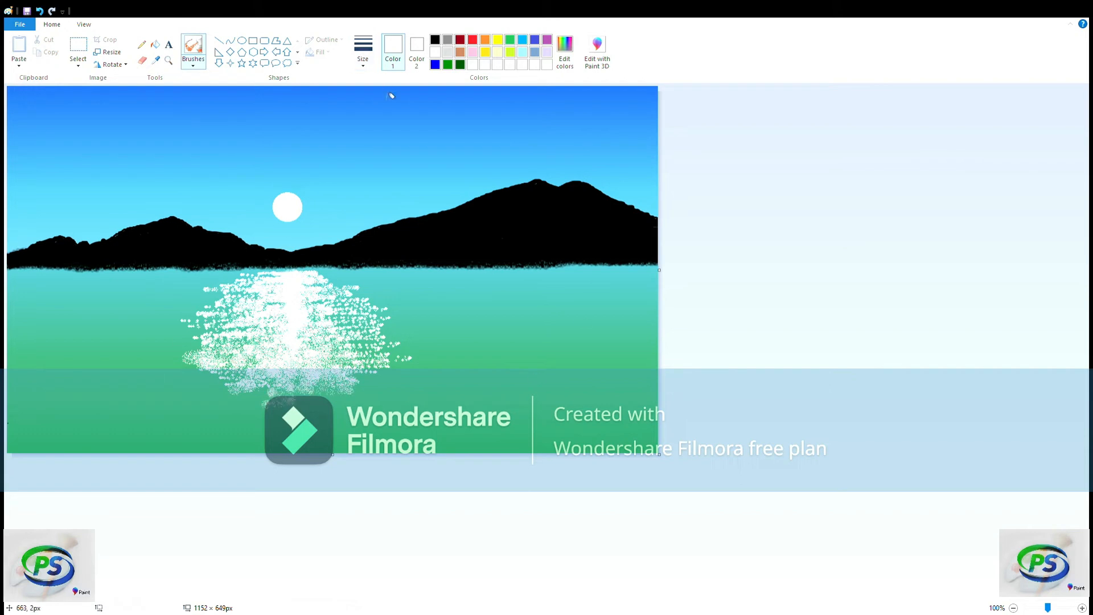
pyautogui.moveTo(270, 271); pyautogui.dragTo(304, 270)
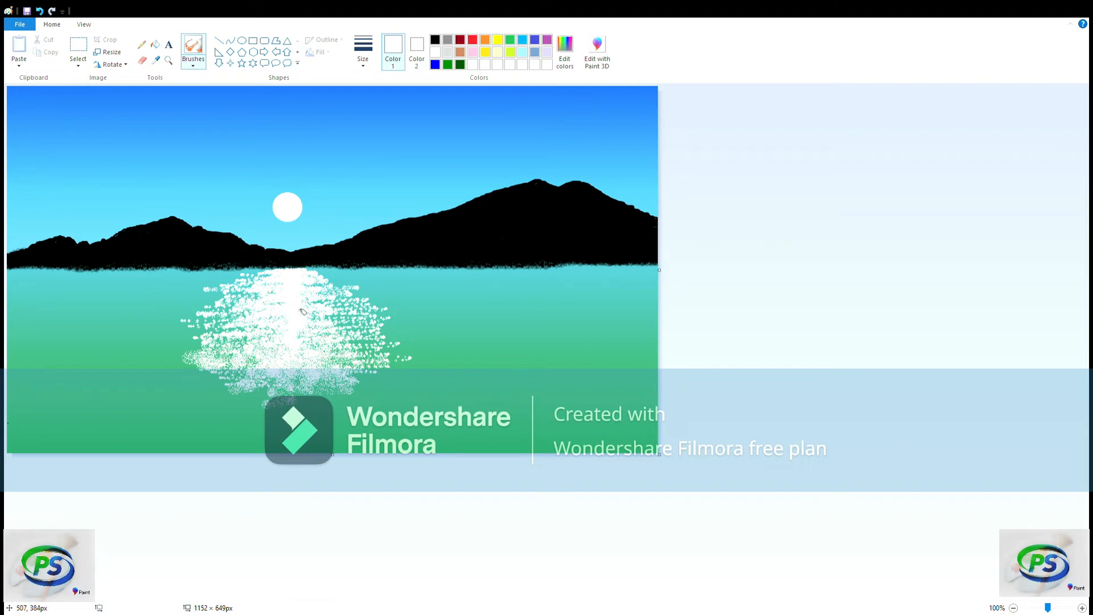
pyautogui.moveTo(327, 393)
pyautogui.mouseDown()
pyautogui.moveTo(360, 381)
pyautogui.moveTo(380, 389)
pyautogui.moveTo(327, 408)
pyautogui.moveTo(218, 403)
pyautogui.moveTo(331, 410)
pyautogui.moveTo(229, 421)
pyautogui.moveTo(378, 404)
pyautogui.moveTo(288, 410)
pyautogui.mouseUp()
pyautogui.moveTo(344, 357)
pyautogui.mouseDown()
pyautogui.moveTo(222, 397)
pyautogui.moveTo(181, 390)
pyautogui.moveTo(256, 419)
pyautogui.moveTo(341, 425)
pyautogui.mouseUp()
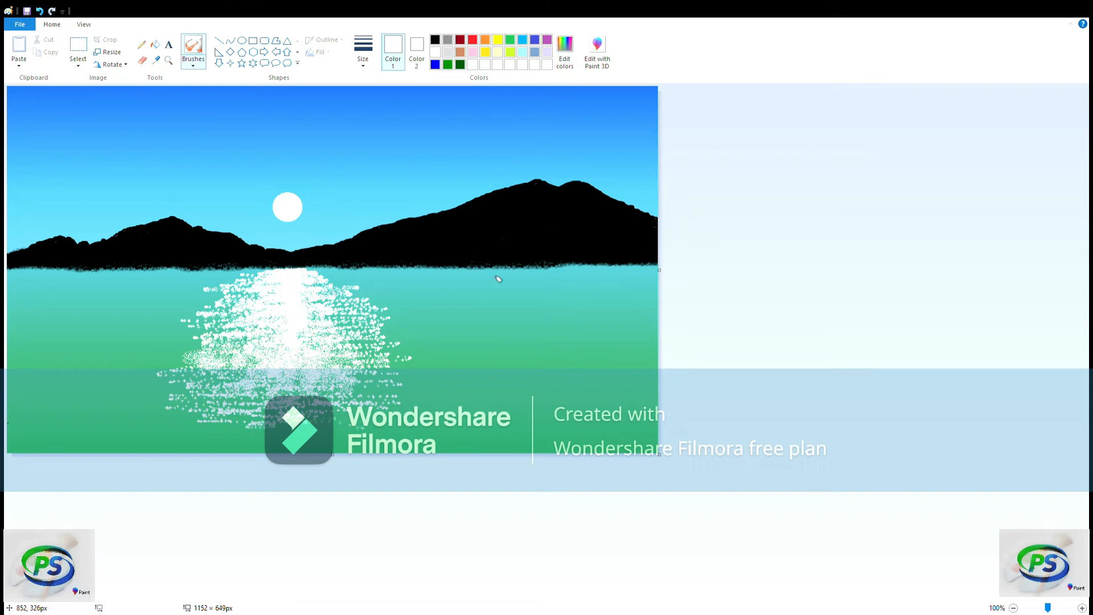
pyautogui.moveTo(159, 371)
pyautogui.mouseDown()
pyautogui.moveTo(231, 374)
pyautogui.moveTo(194, 359)
pyautogui.moveTo(230, 345)
pyautogui.moveTo(169, 361)
pyautogui.moveTo(398, 399)
pyautogui.moveTo(438, 354)
pyautogui.moveTo(376, 336)
pyautogui.moveTo(310, 447)
pyautogui.moveTo(424, 464)
pyautogui.mouseUp()
pyautogui.moveTo(276, 281); pyautogui.dragTo(313, 277)
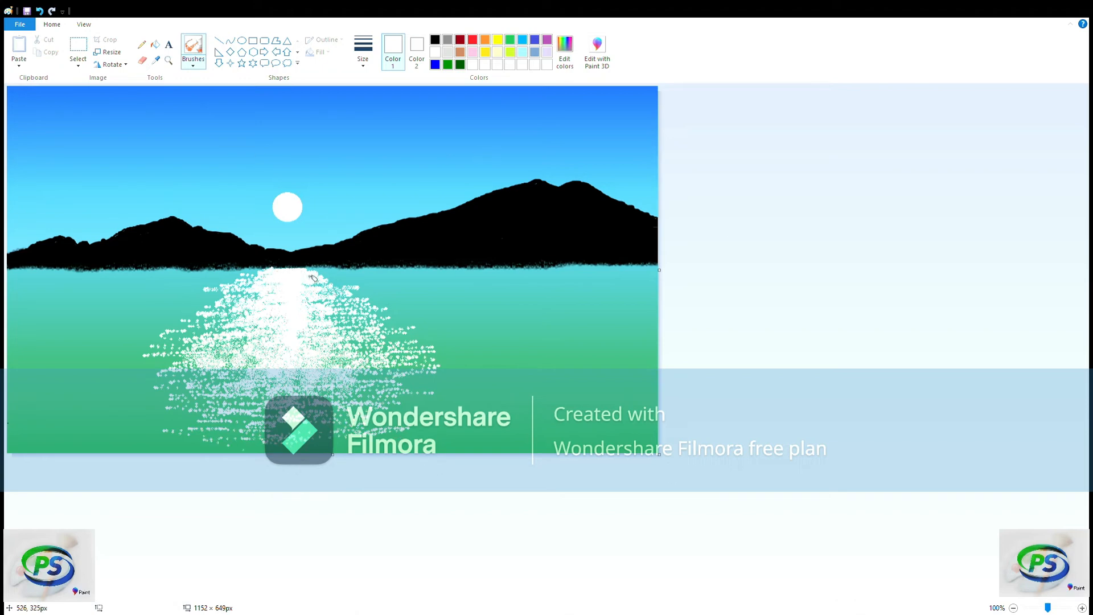
# - Outline a clump of pointed grass leaves in green with the Pencil in the lower-right corner of the canvas
pyautogui.click(449, 65)
pyautogui.click(142, 45)
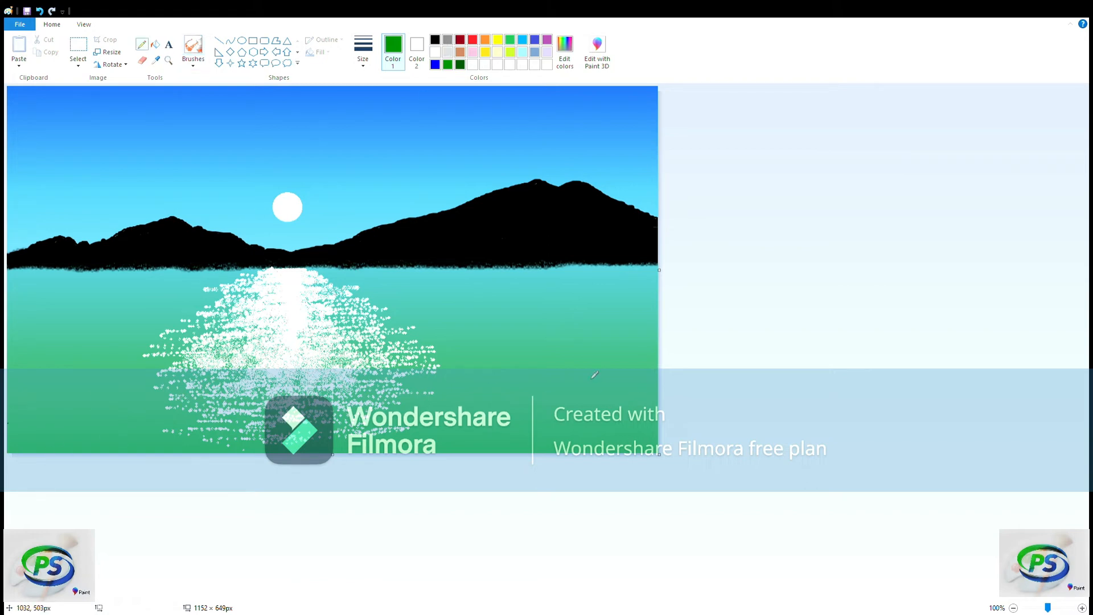
pyautogui.moveTo(657, 441)
pyautogui.mouseDown()
pyautogui.moveTo(639, 373)
pyautogui.moveTo(642, 418)
pyautogui.mouseUp()
pyautogui.click(39, 11)
pyautogui.moveTo(594, 459)
pyautogui.mouseDown()
pyautogui.moveTo(571, 445)
pyautogui.moveTo(596, 442)
pyautogui.moveTo(579, 434)
pyautogui.moveTo(611, 447)
pyautogui.moveTo(599, 396)
pyautogui.moveTo(637, 428)
pyautogui.moveTo(630, 368)
pyautogui.moveTo(640, 393)
pyautogui.moveTo(648, 366)
pyautogui.moveTo(660, 387)
pyautogui.mouseUp()
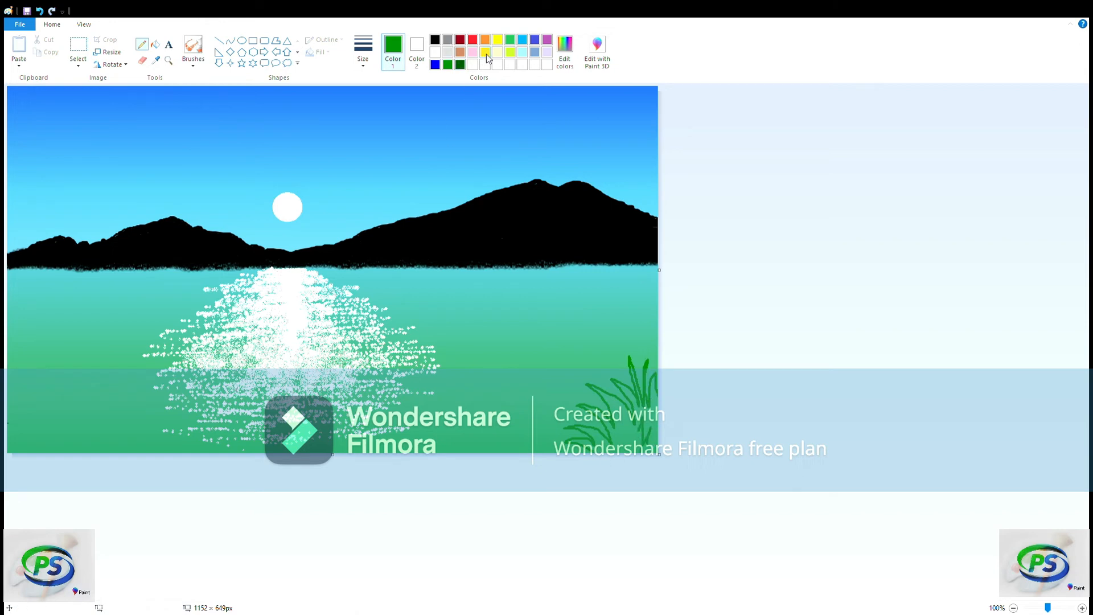
# - Choose a custom dark gray and a brush, and paint dark gray over the base of the plant
pyautogui.click(435, 39)
pyautogui.click(461, 402)
pyautogui.click(373, 51)
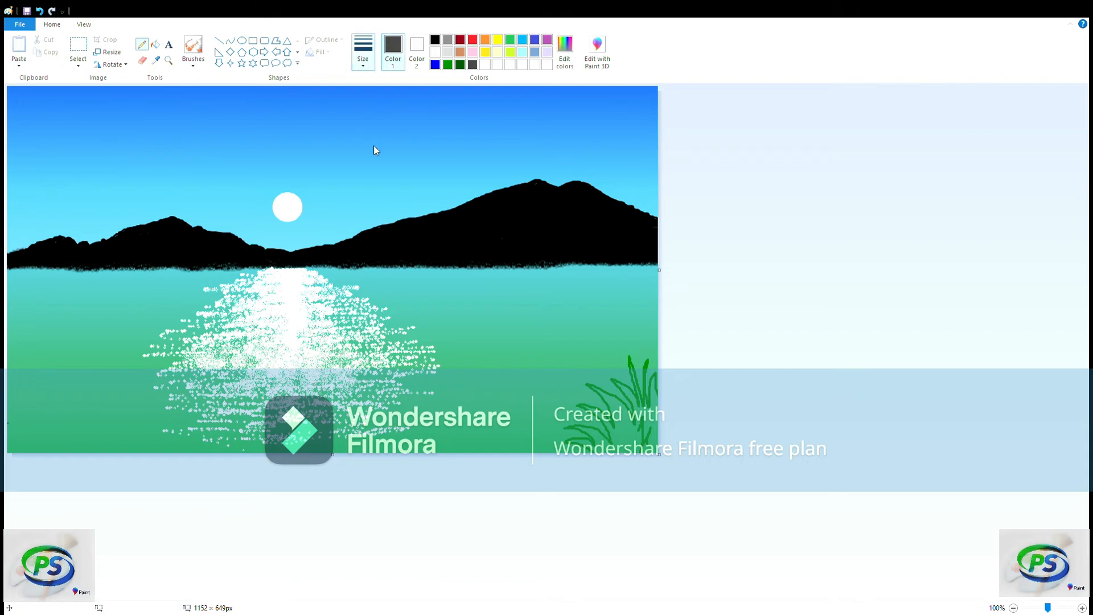
pyautogui.click(374, 145)
pyautogui.click(193, 61)
pyautogui.click(194, 85)
pyautogui.moveTo(642, 423)
pyautogui.mouseDown()
pyautogui.moveTo(646, 438)
pyautogui.moveTo(661, 436)
pyautogui.moveTo(638, 447)
pyautogui.moveTo(630, 421)
pyautogui.mouseUp()
# - Recolor the green leaf outlines dark gray with the Fill tool and pencil the leaves in solid dark gray
pyautogui.click(155, 45)
pyautogui.click(587, 438)
pyautogui.click(654, 397)
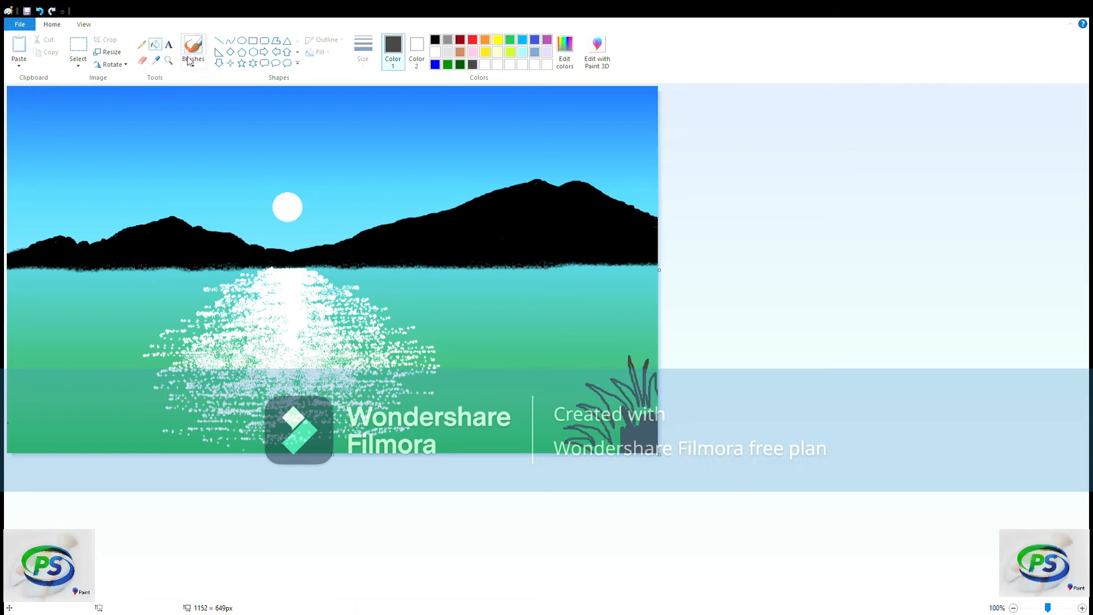
pyautogui.click(142, 44)
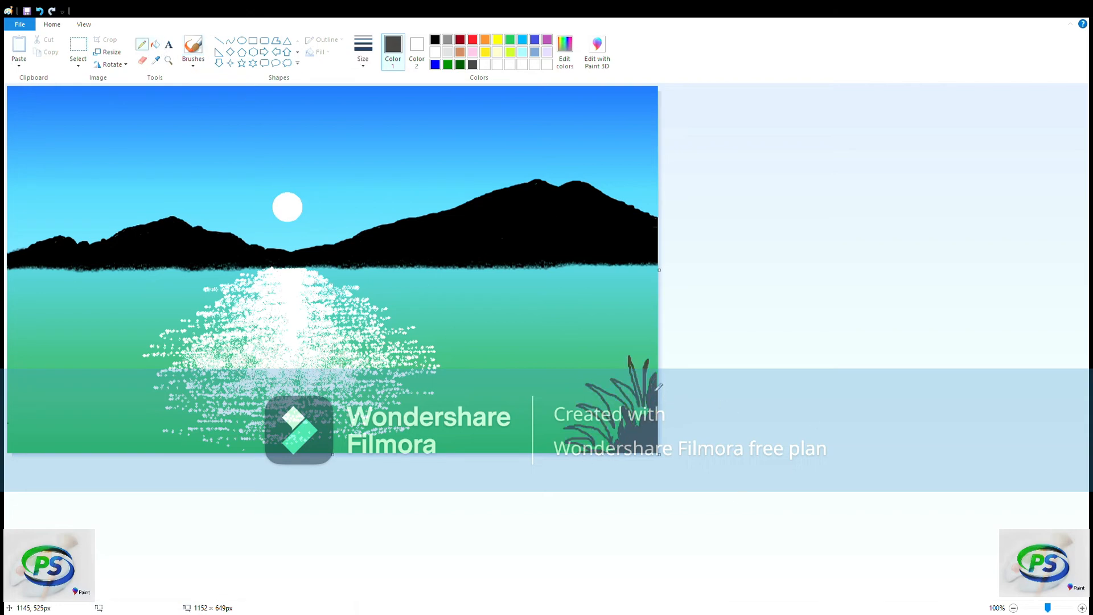
pyautogui.moveTo(638, 412); pyautogui.dragTo(635, 395)
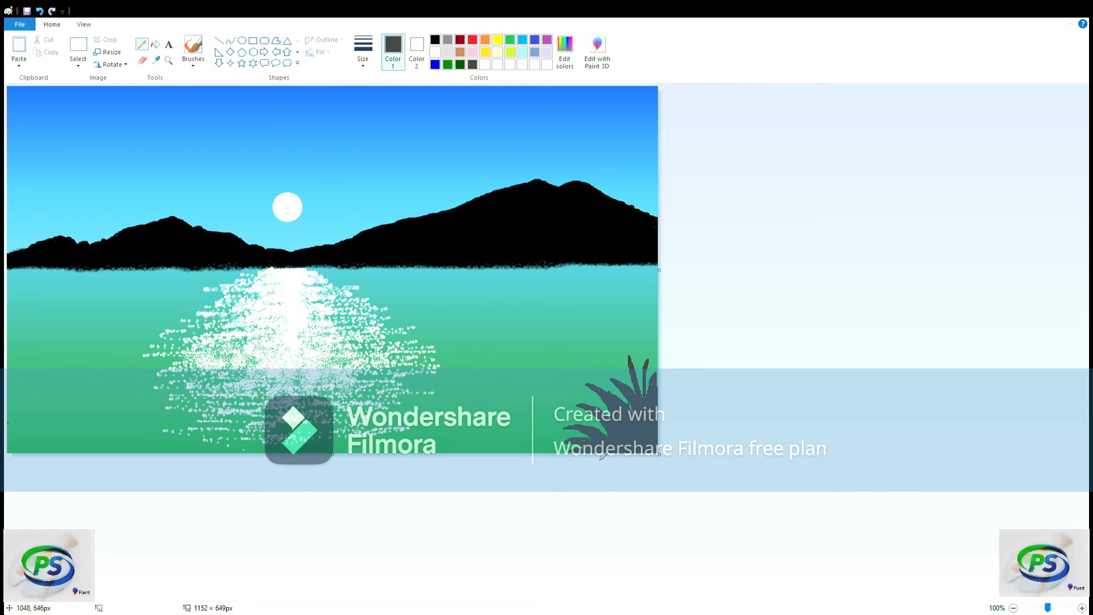
# - Draw small flowers in a custom bright pink at the tips of the plant's leaves
pyautogui.click(473, 52)
pyautogui.click(787, 207)
pyautogui.click(564, 50)
pyautogui.click(671, 278)
pyautogui.moveTo(648, 357); pyautogui.dragTo(600, 384)
# - Shade the lower part of the plant with textured black brush strokes and scatter small pink pencil dots over it
pyautogui.click(435, 39)
pyautogui.click(193, 46)
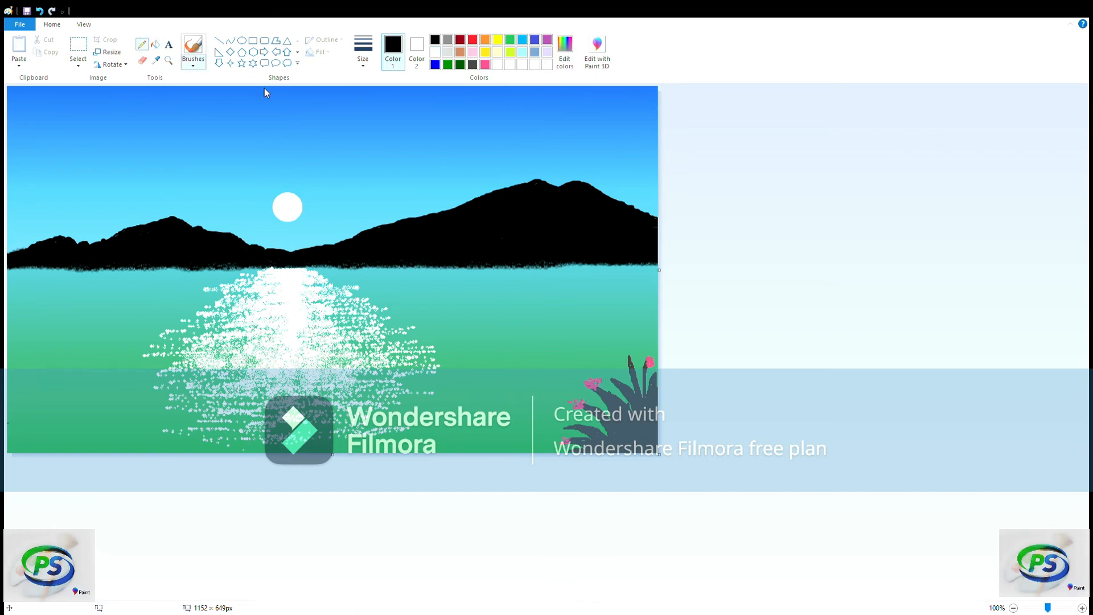
pyautogui.click(191, 85)
pyautogui.click(39, 11)
pyautogui.moveTo(655, 403)
pyautogui.mouseDown()
pyautogui.moveTo(607, 451)
pyautogui.moveTo(621, 408)
pyautogui.moveTo(641, 450)
pyautogui.moveTo(604, 452)
pyautogui.mouseUp()
pyautogui.click(39, 11)
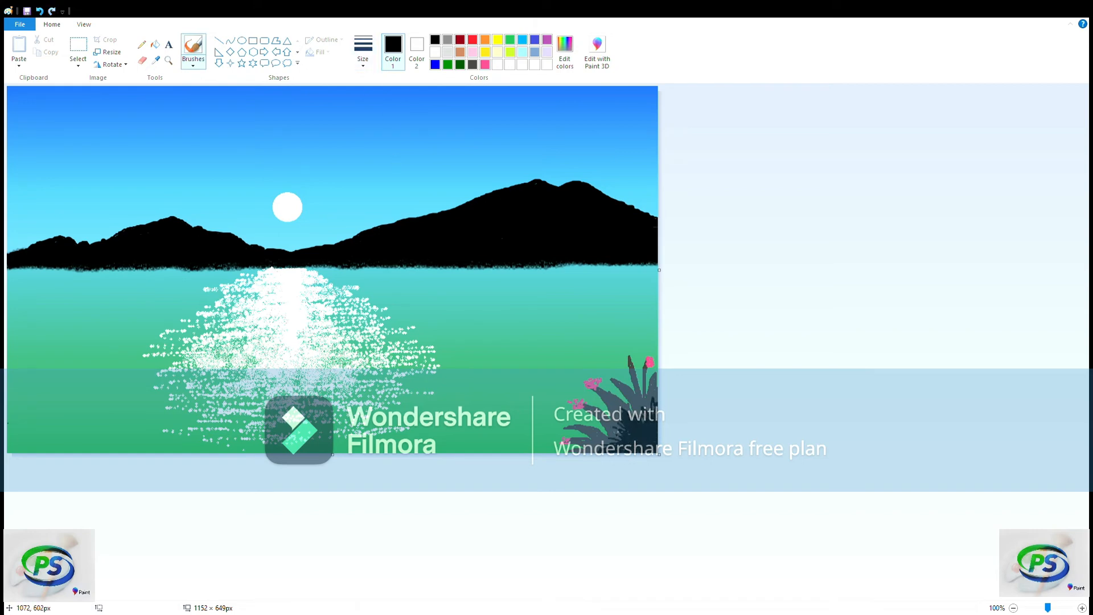
pyautogui.click(485, 64)
pyautogui.click(141, 45)
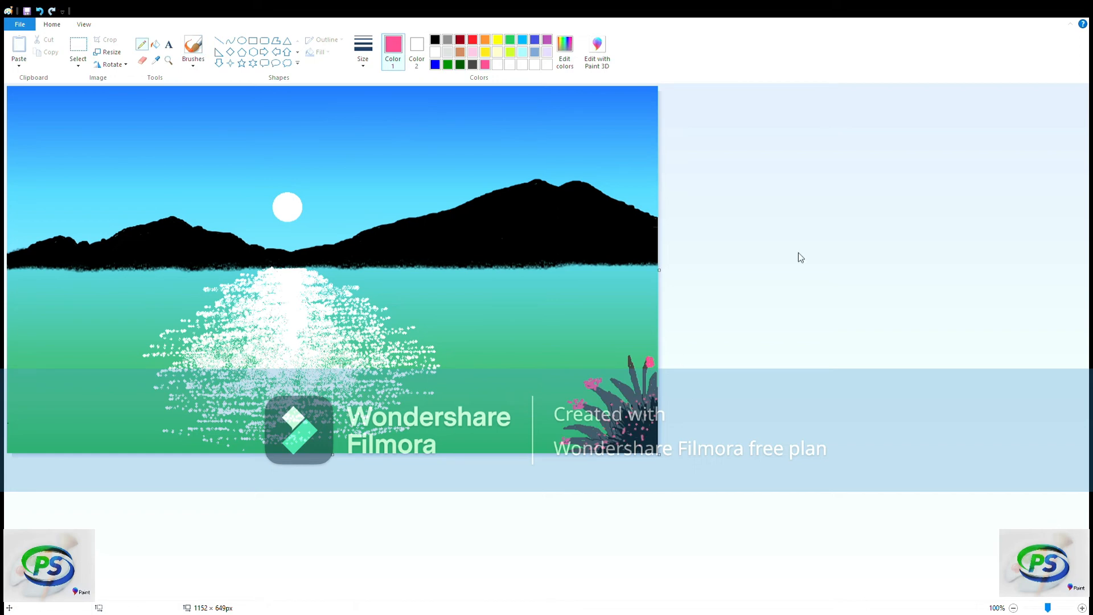
# - Draw three small black V-shaped birds with the Curve tool in the sky above and to the right of the sun
pyautogui.click(434, 39)
pyautogui.click(230, 41)
pyautogui.moveTo(353, 161); pyautogui.dragTo(375, 174)
pyautogui.click(378, 171)
pyautogui.click(706, 209)
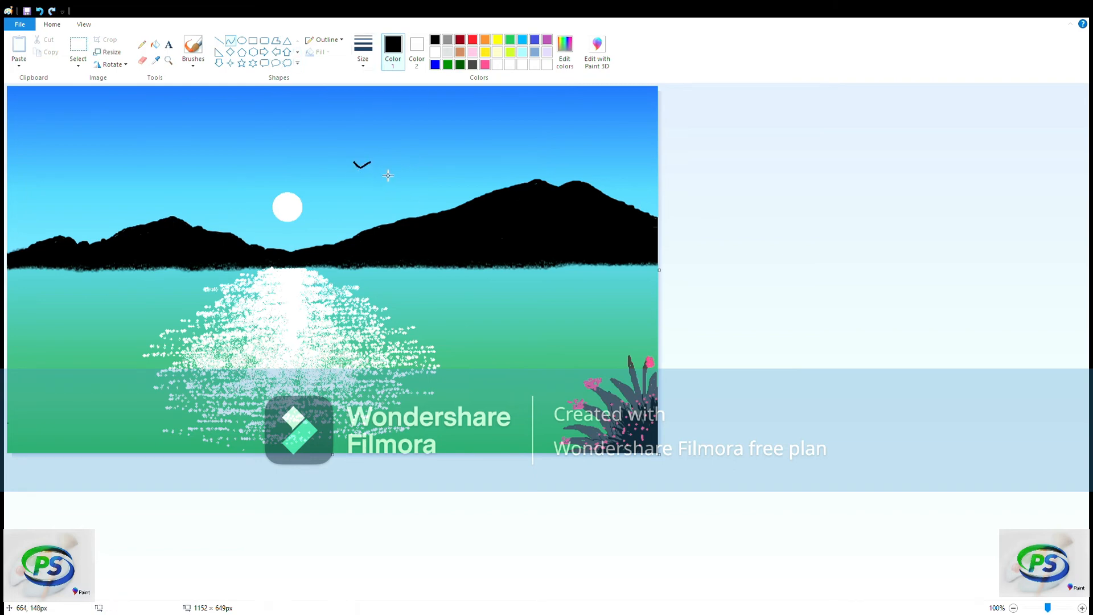
pyautogui.moveTo(381, 172)
pyautogui.mouseDown()
pyautogui.moveTo(413, 171)
pyautogui.moveTo(396, 180)
pyautogui.mouseUp()
pyautogui.click(429, 177)
pyautogui.moveTo(363, 183)
pyautogui.mouseDown()
pyautogui.moveTo(392, 191)
pyautogui.moveTo(377, 193)
pyautogui.mouseUp()
pyautogui.click(587, 162)
# - Draw the outline of a long flat boat in thin black lines on the water below the right mountain
pyautogui.click(195, 50)
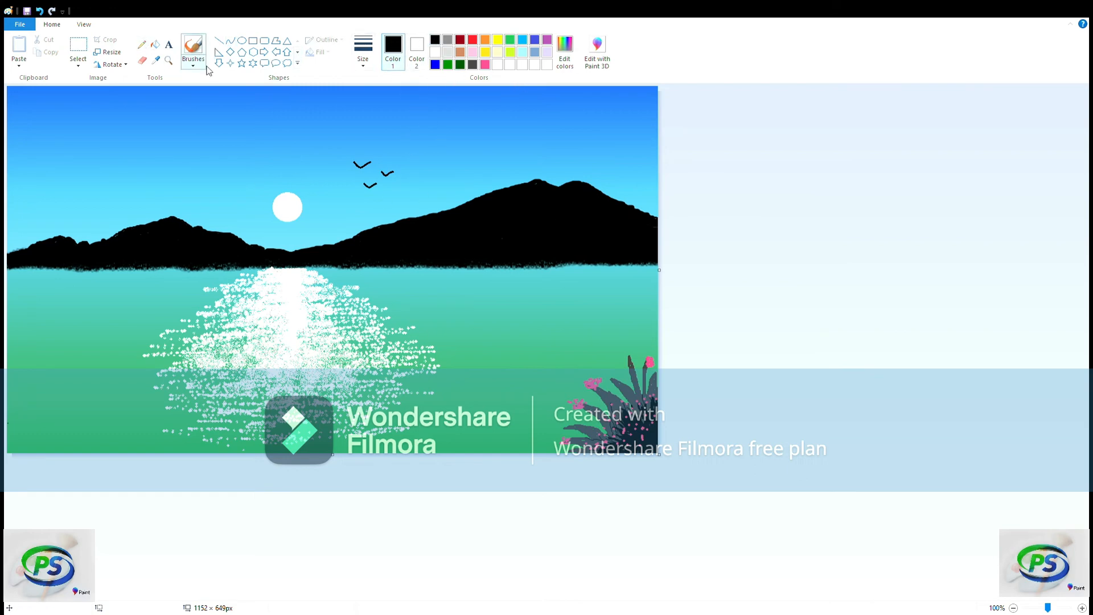
pyautogui.click(219, 41)
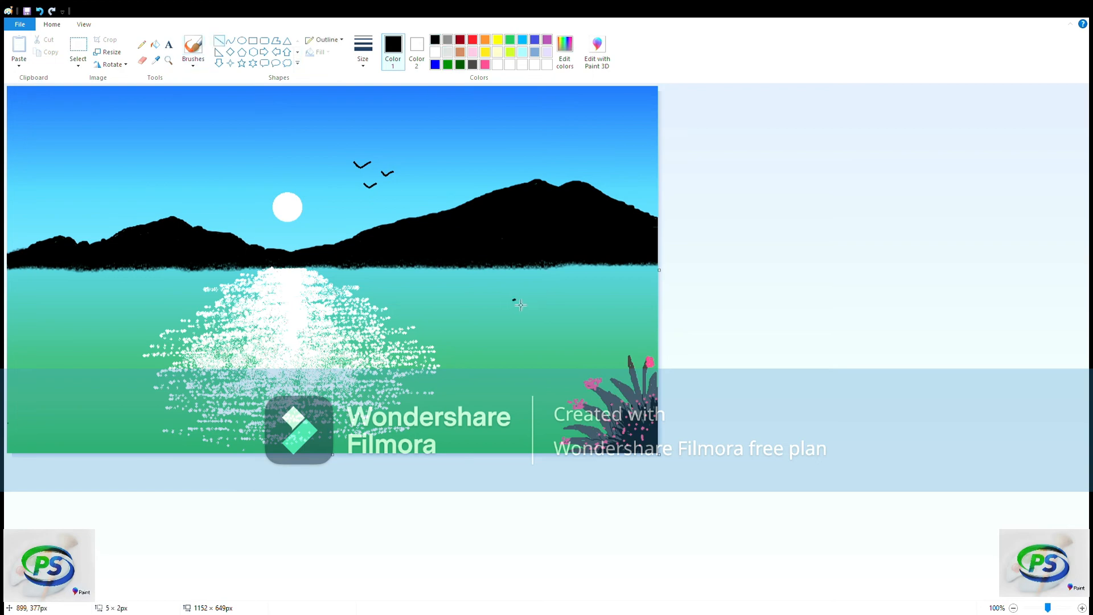
pyautogui.moveTo(513, 300); pyautogui.dragTo(588, 298)
pyautogui.click(215, 42)
pyautogui.moveTo(539, 309)
pyautogui.mouseDown()
pyautogui.moveTo(586, 310)
pyautogui.moveTo(530, 306)
pyautogui.moveTo(585, 310)
pyautogui.mouseUp()
pyautogui.click(218, 42)
pyautogui.click(600, 303)
pyautogui.click(687, 304)
pyautogui.click(143, 45)
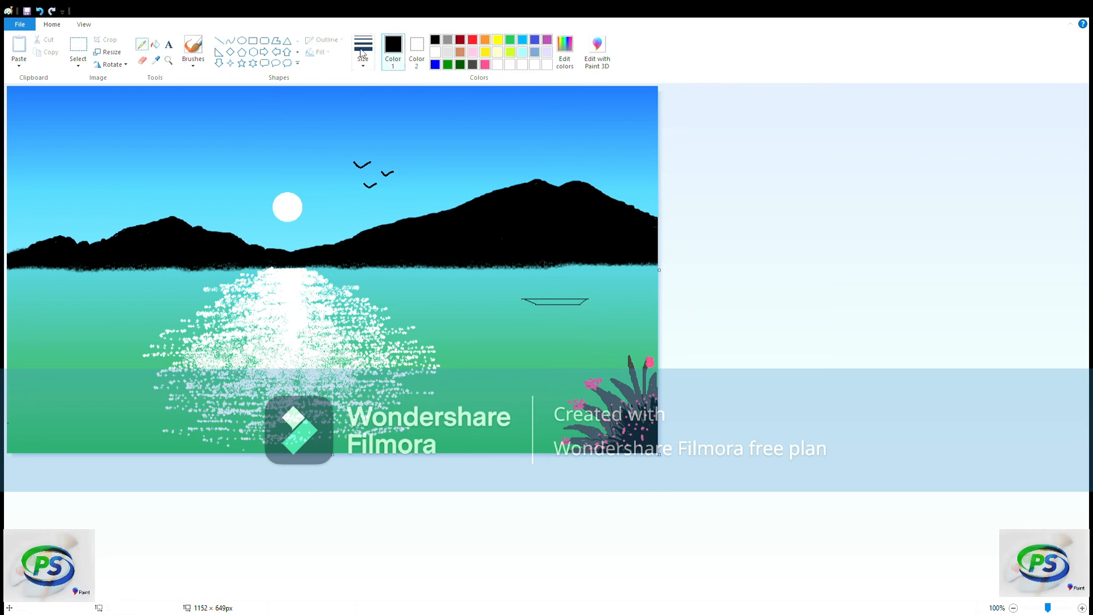
# - Draw a rower near the boat's right end, with a small oval head, a body outline and a slanted paddle line
pyautogui.click(242, 40)
pyautogui.moveTo(578, 300); pyautogui.dragTo(579, 296)
pyautogui.click(716, 308)
pyautogui.click(40, 11)
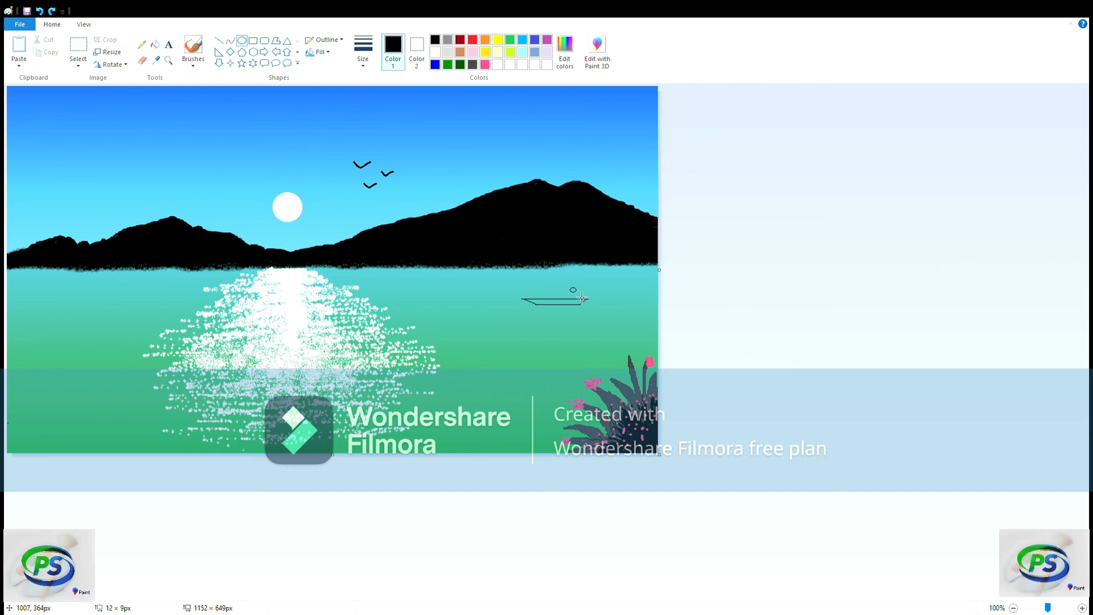
pyautogui.click(141, 43)
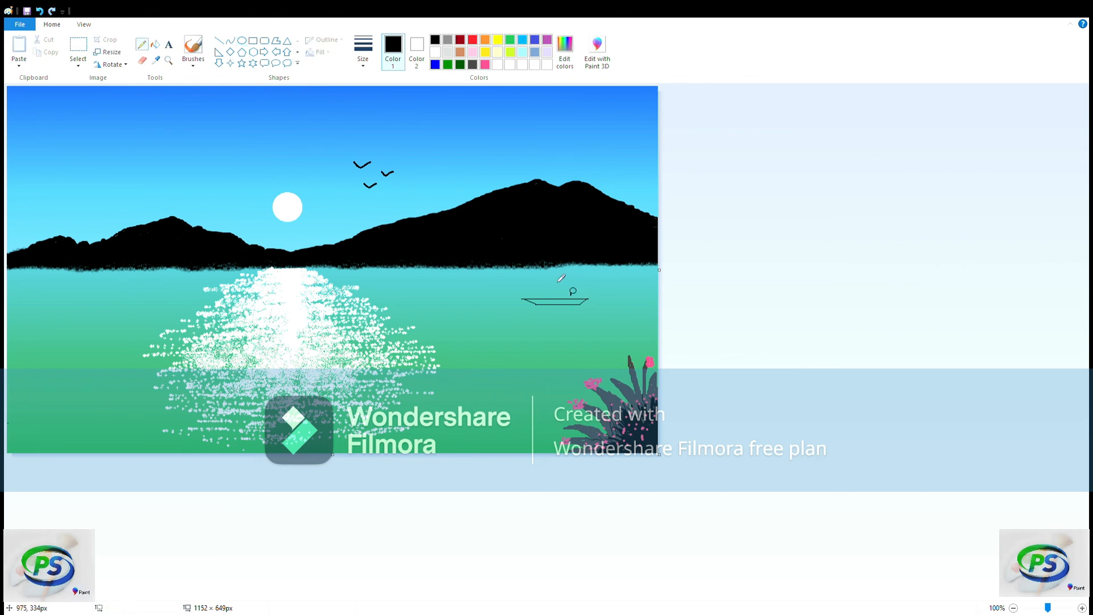
pyautogui.hotkey('ctrl', 'z')
pyautogui.click(219, 40)
pyautogui.moveTo(567, 291); pyautogui.dragTo(587, 316)
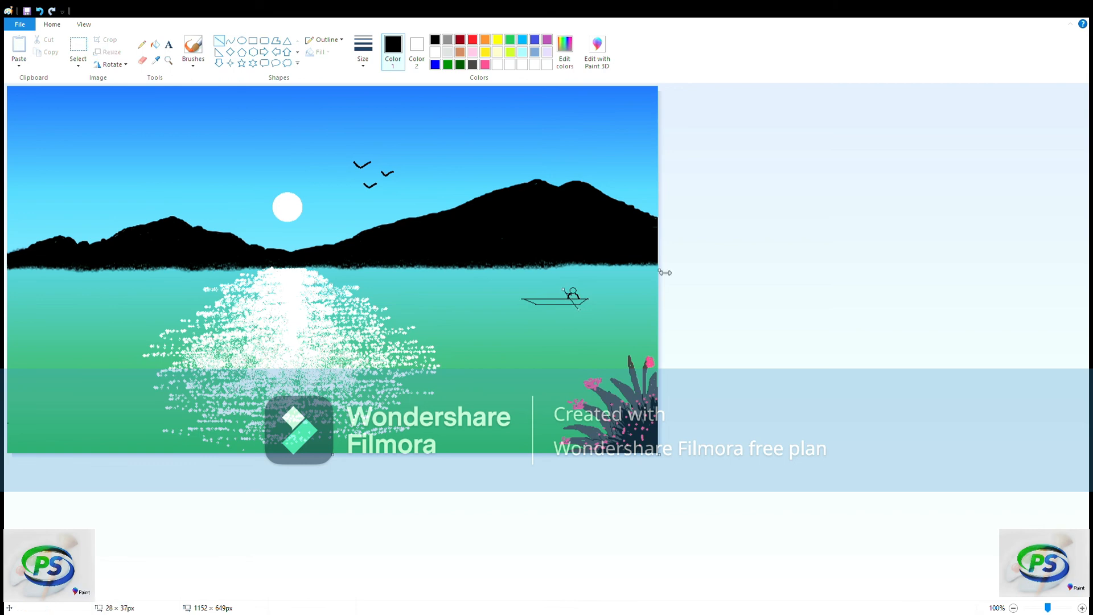
# - Fill the boat hull and the rower solid black, touching up the remaining gaps with the Pencil
pyautogui.click(142, 44)
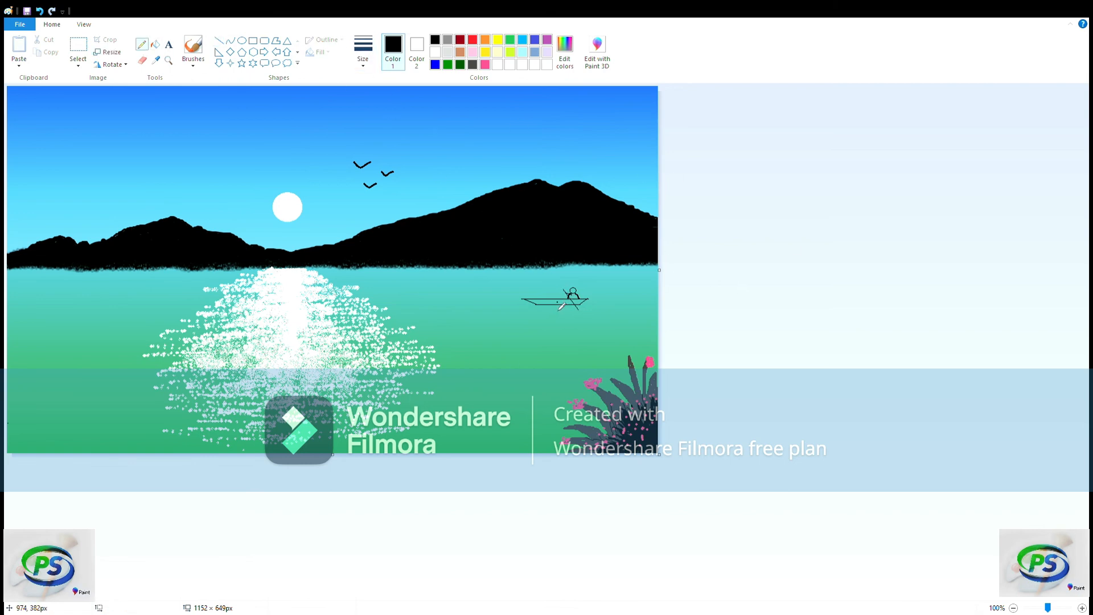
pyautogui.moveTo(561, 304); pyautogui.dragTo(557, 302)
pyautogui.click(159, 46)
pyautogui.click(566, 307)
pyautogui.click(576, 305)
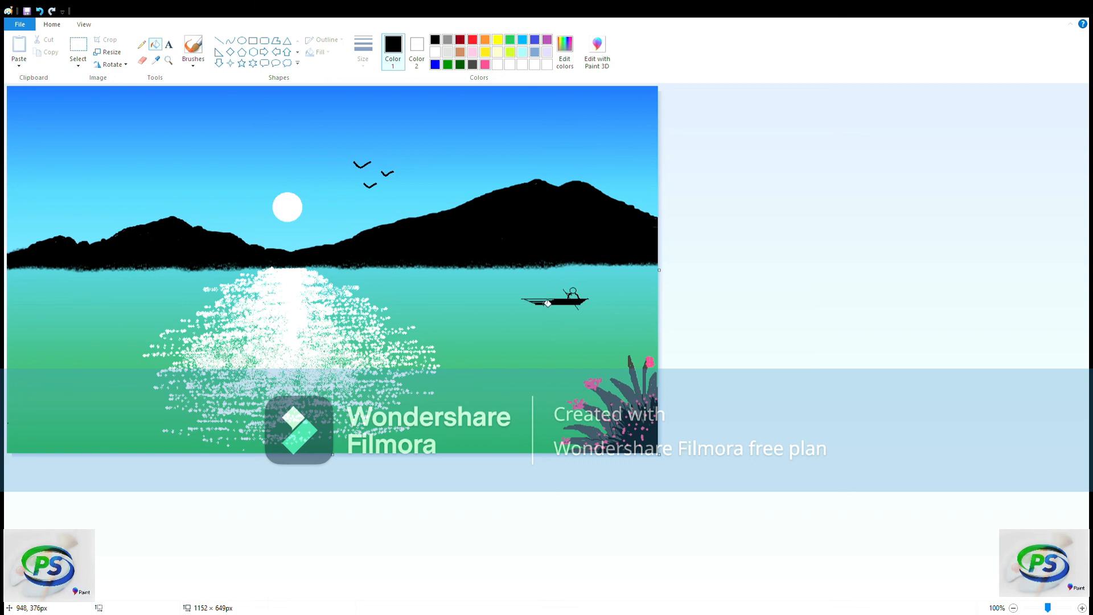
pyautogui.click(547, 305)
pyautogui.click(140, 45)
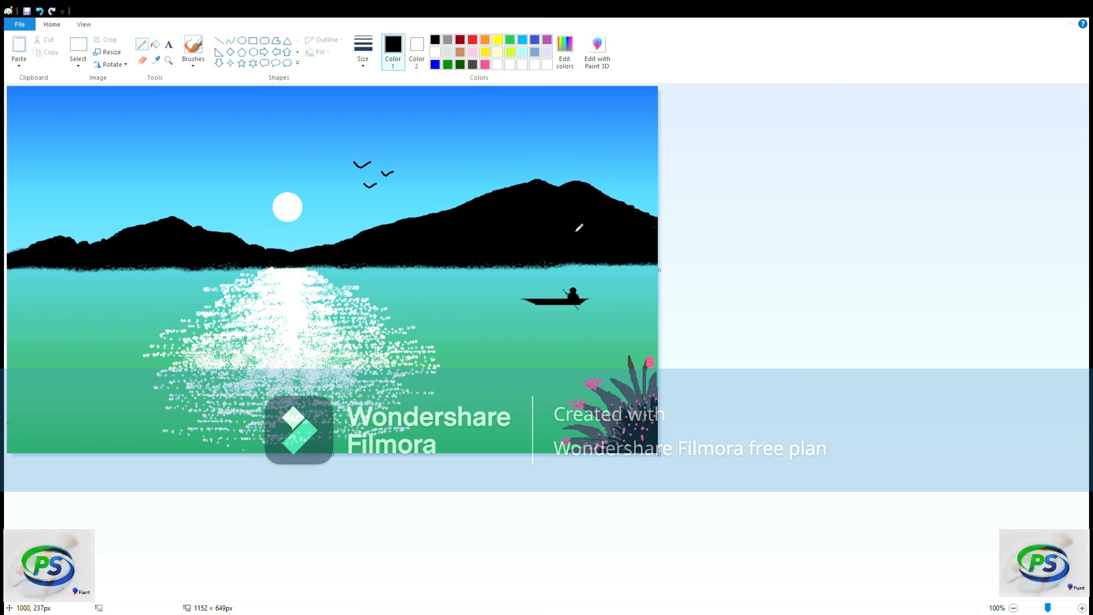
# - Brush a broken black reflection of the boat and rower on the water beneath the hull
pyautogui.click(193, 45)
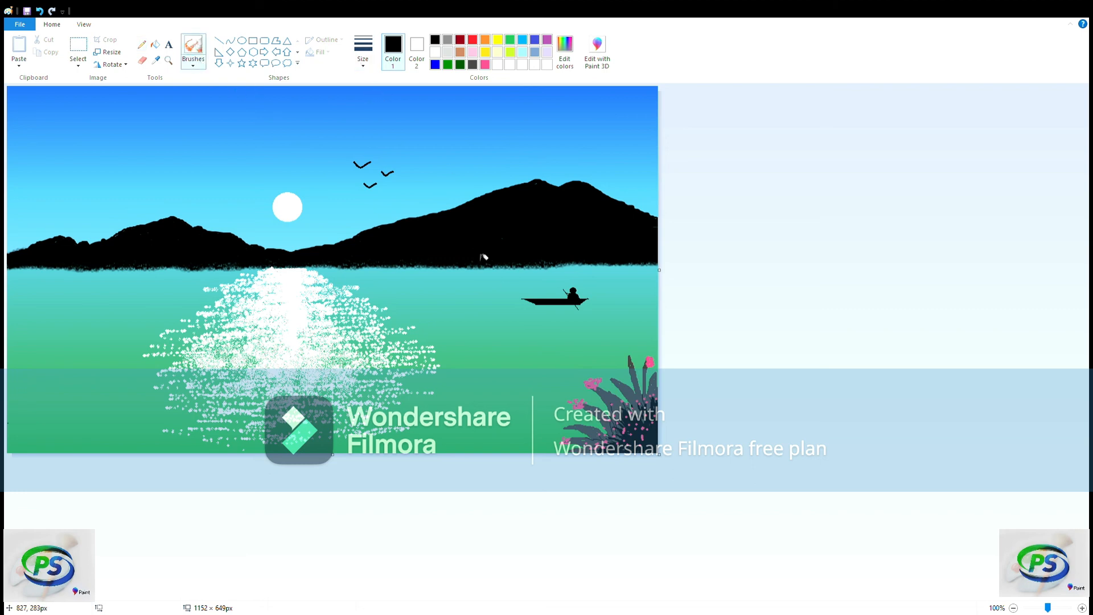
pyautogui.moveTo(548, 314)
pyautogui.mouseDown()
pyautogui.moveTo(581, 319)
pyautogui.moveTo(592, 334)
pyautogui.moveTo(605, 321)
pyautogui.moveTo(581, 312)
pyautogui.moveTo(584, 323)
pyautogui.moveTo(580, 307)
pyautogui.mouseUp()
pyautogui.click(447, 40)
pyautogui.click(219, 41)
pyautogui.click(435, 40)
pyautogui.click(193, 45)
pyautogui.click(219, 41)
pyautogui.hotkey('ctrl', 'z')
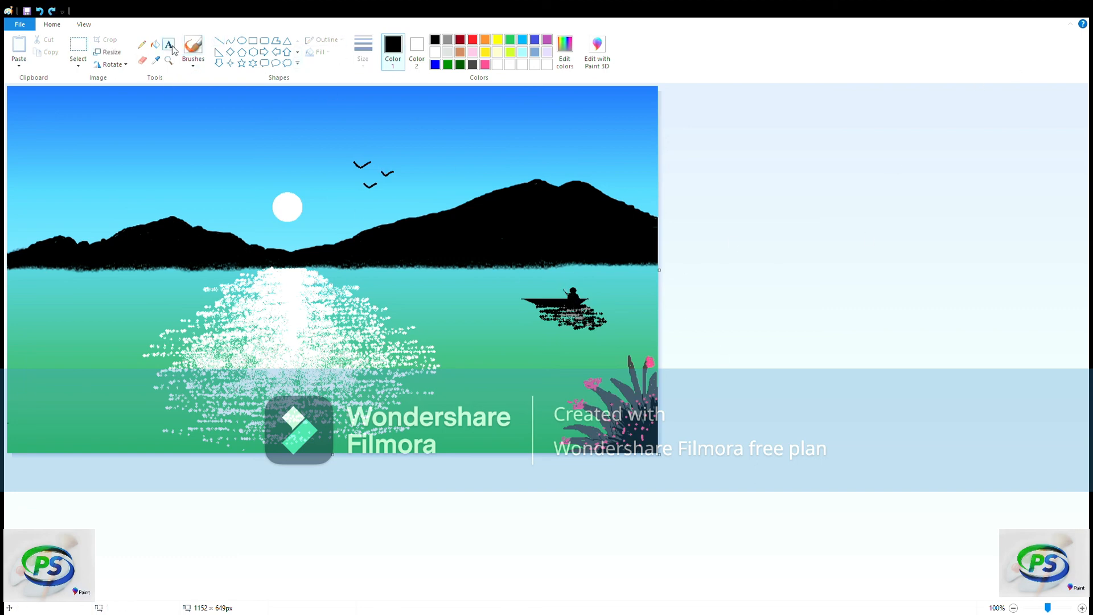
pyautogui.click(83, 24)
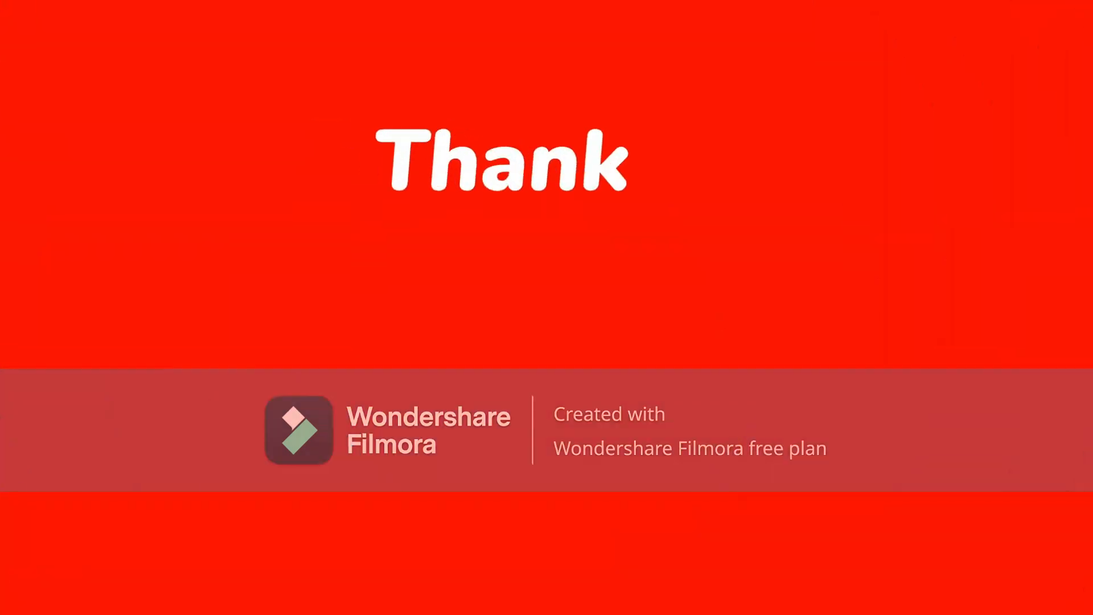